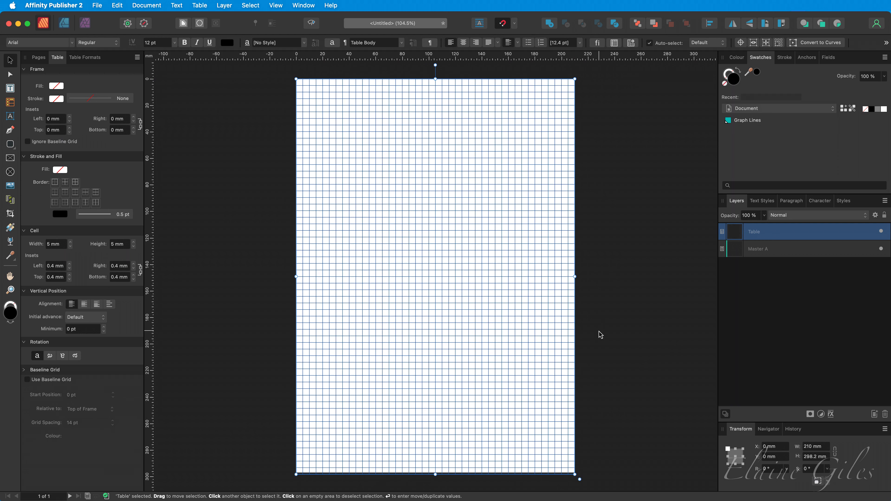
Apply the Graph Lines swatch colour to all inner and outer borders of every cell in the table.
double_click(384, 253)
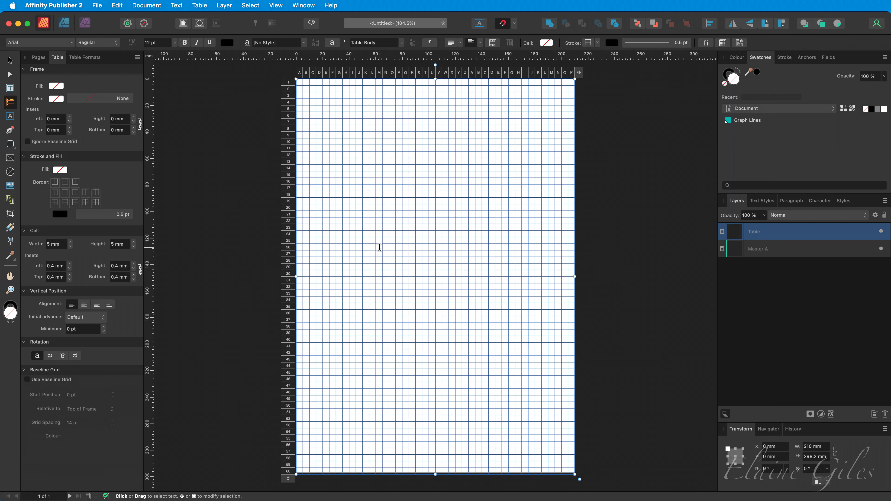
key(super+a)
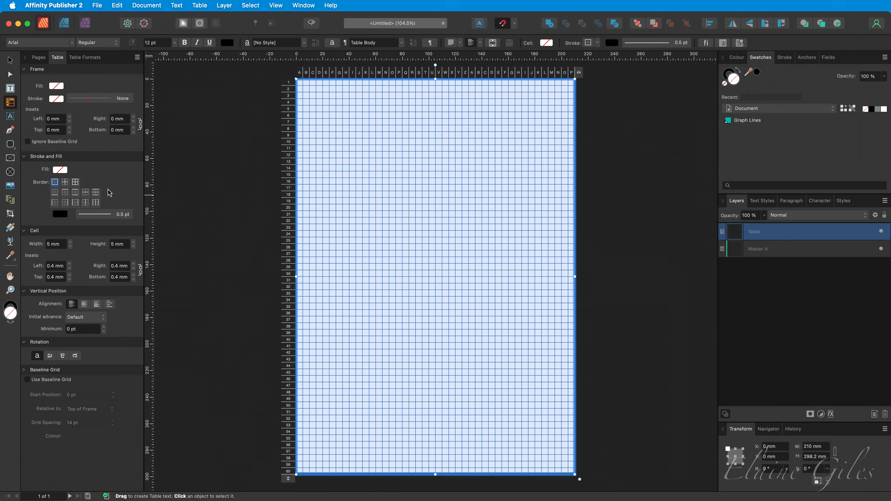
click(76, 183)
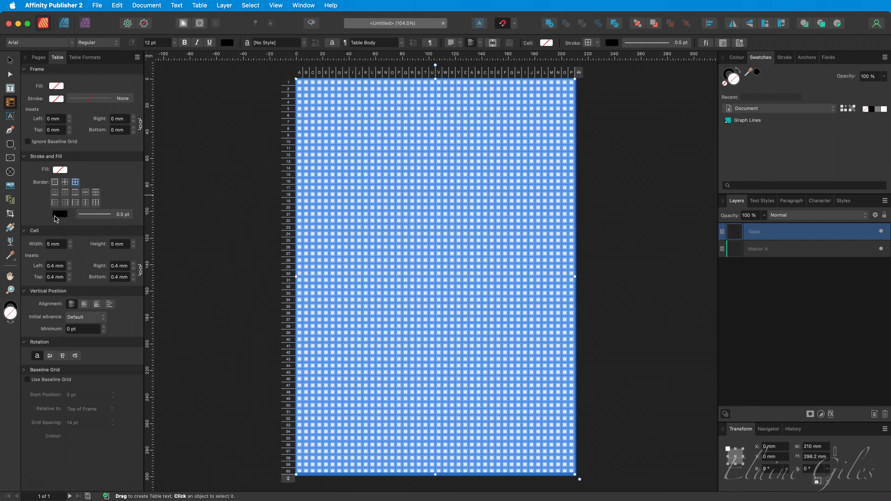
click(61, 215)
click(67, 228)
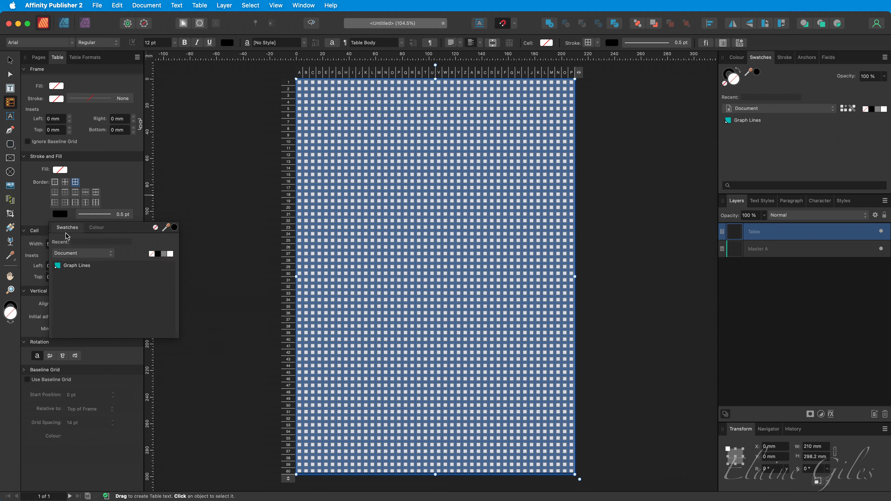
click(77, 267)
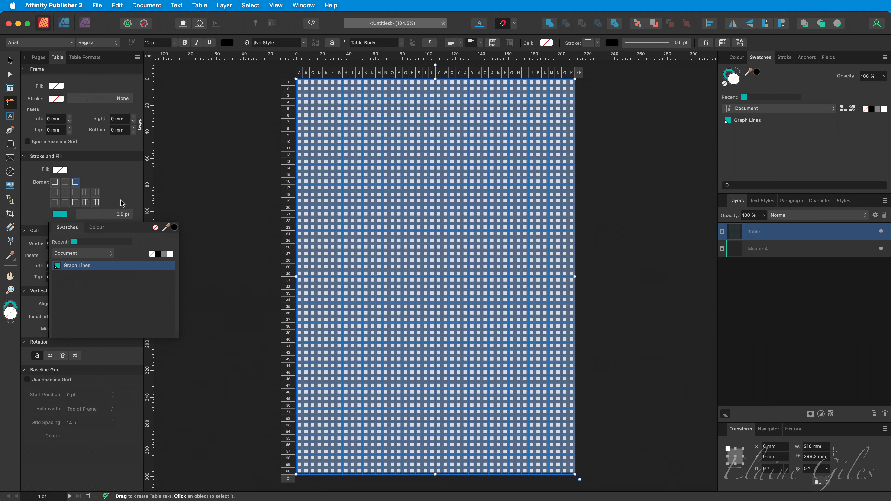
click(123, 214)
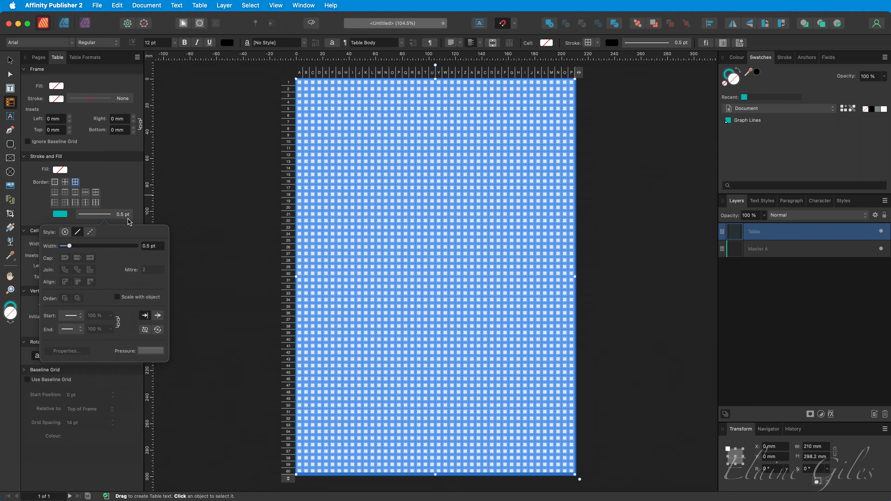
click(206, 224)
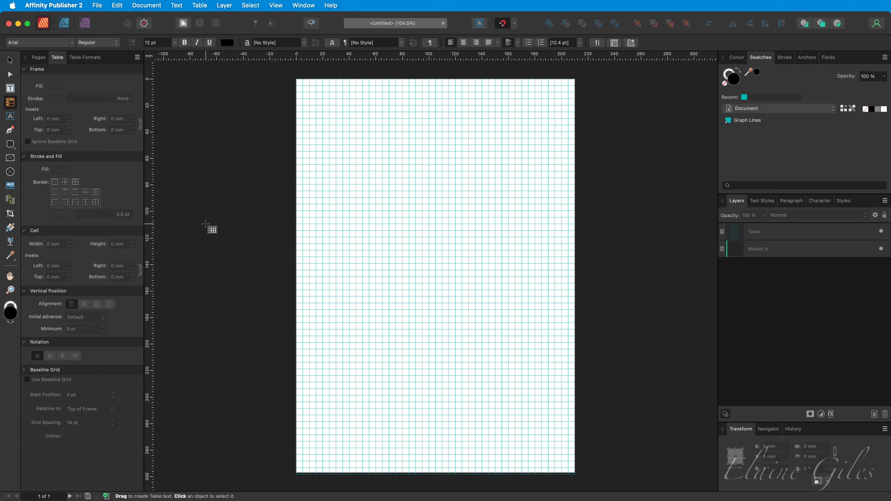
Select two five-column bands of the table: columns F to J and columns P to T.
click(303, 99)
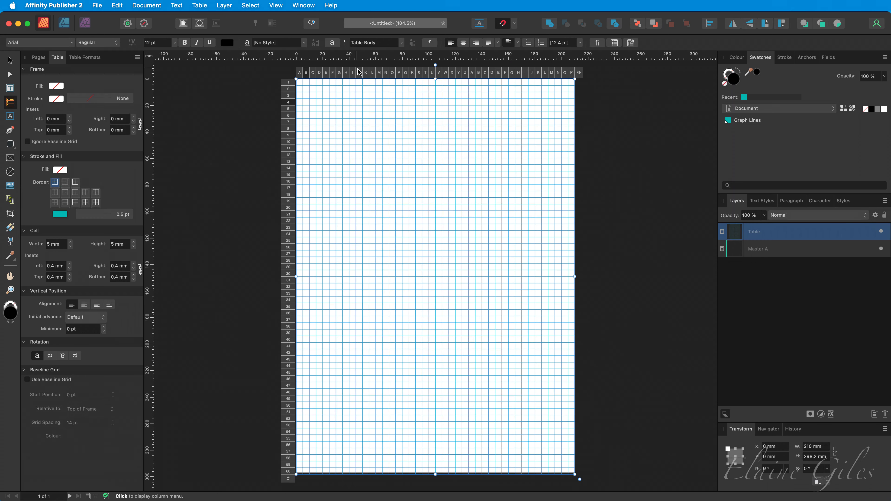
scroll(398, 70, up, 4)
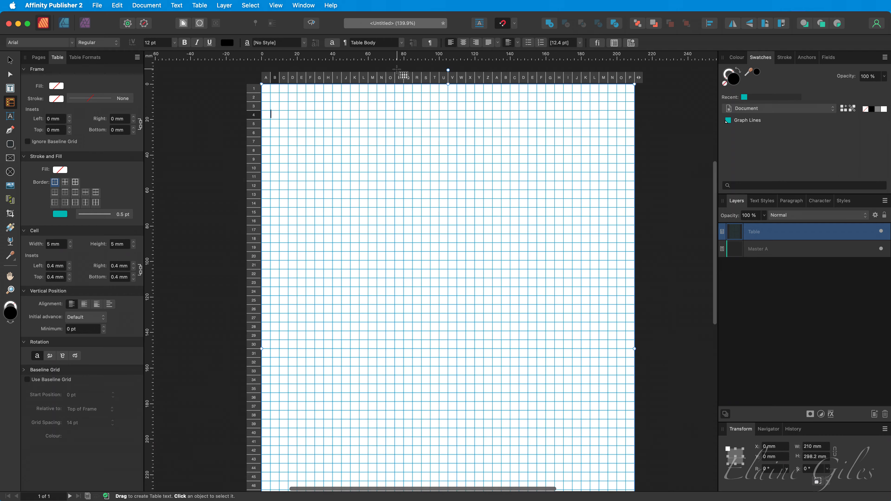
scroll(397, 68, up, 4)
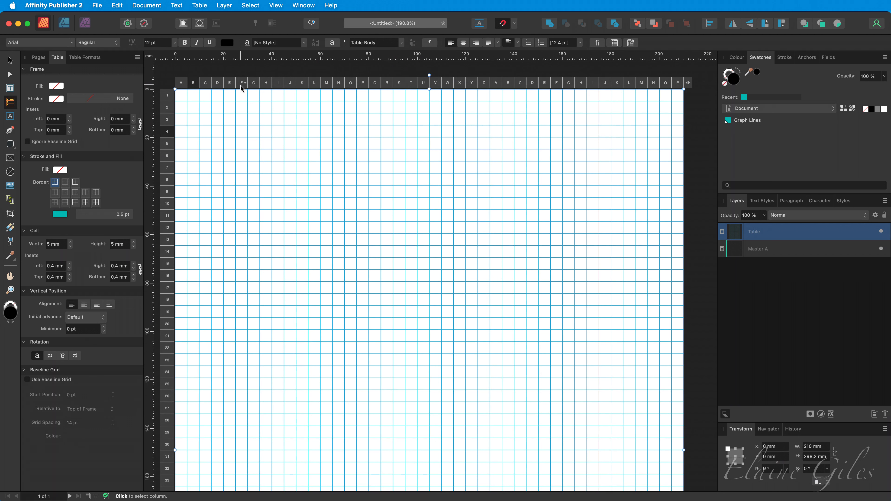
click(242, 87)
drag(243, 87, 289, 88)
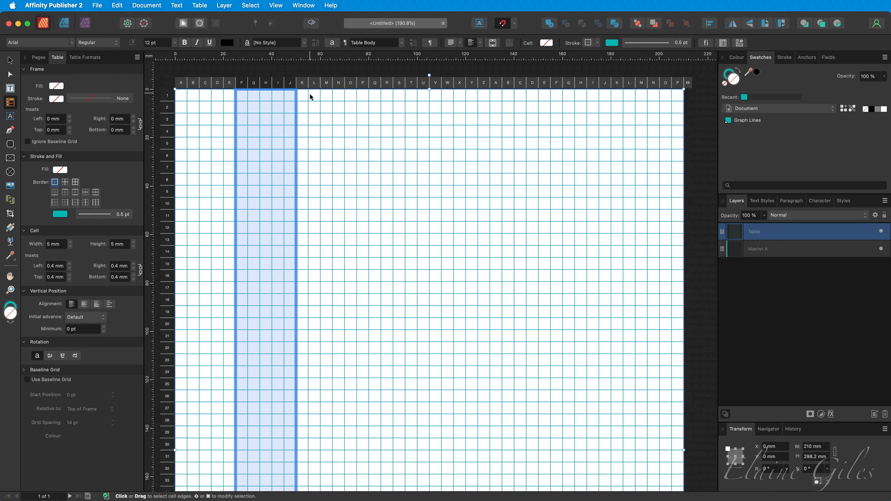
super+click(362, 87)
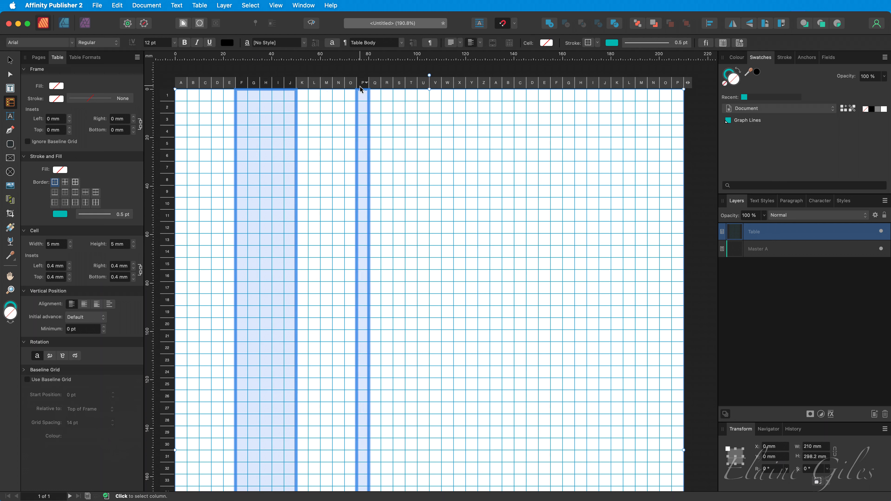
super+click(374, 88)
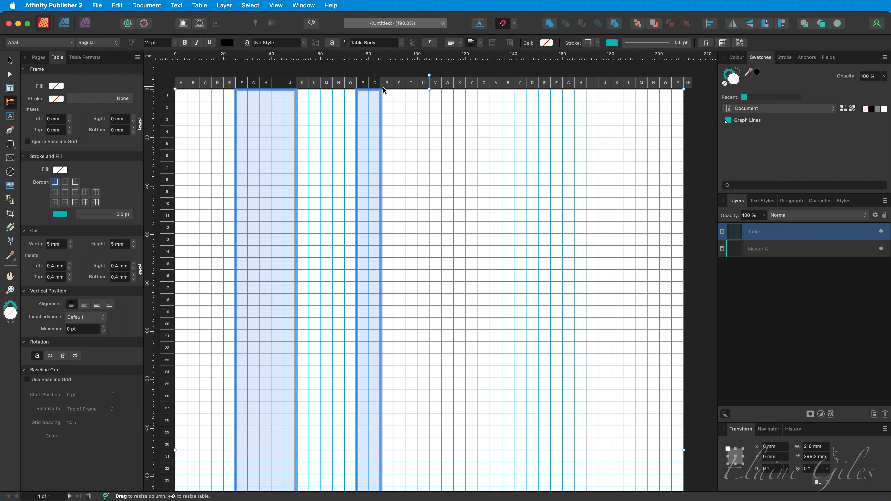
super+click(388, 88)
super+click(398, 90)
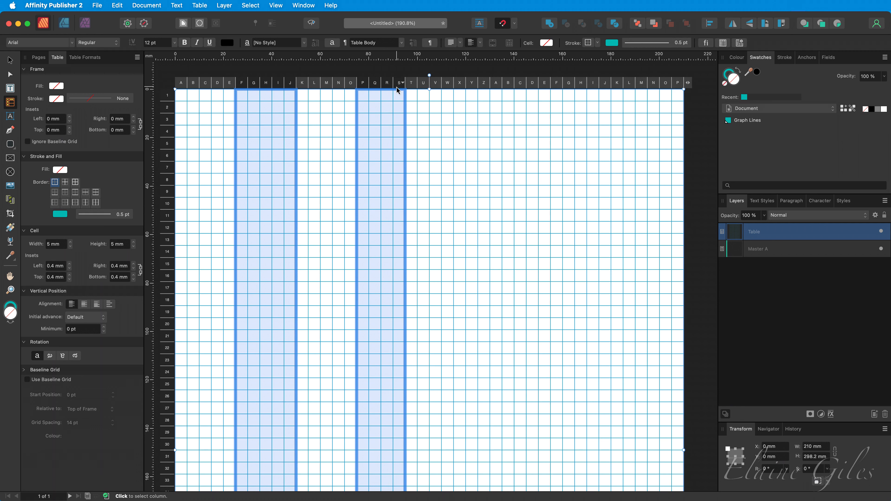
super+click(410, 88)
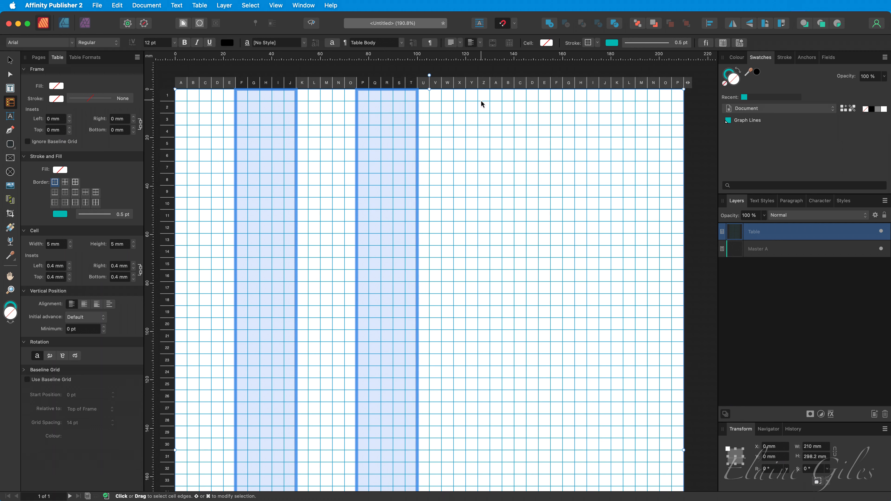
Add two more five-column bands to the selection: column Z through the second D, and the second J through the second N.
super+click(483, 87)
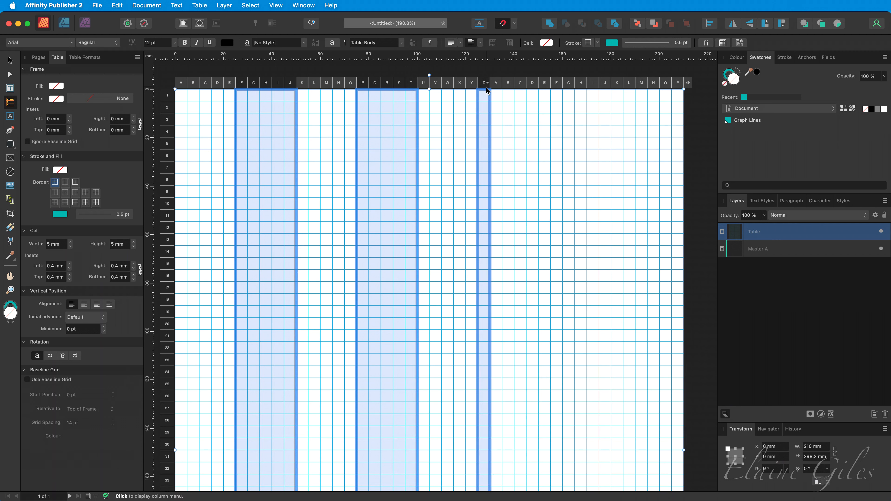
super+click(496, 87)
super+click(506, 87)
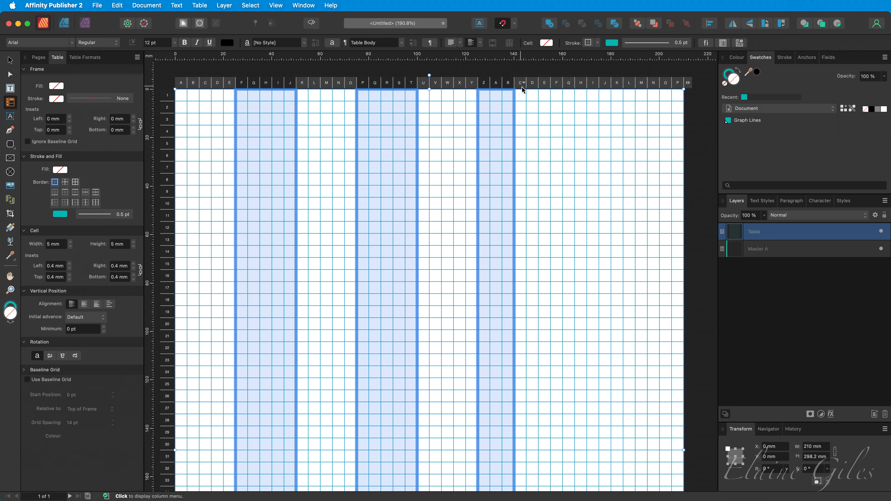
super+click(518, 87)
super+click(531, 89)
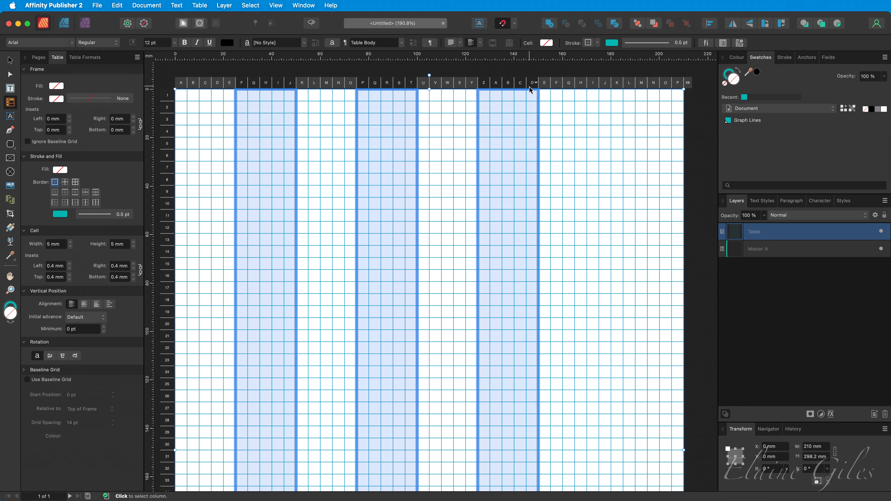
super+click(605, 87)
super+click(616, 88)
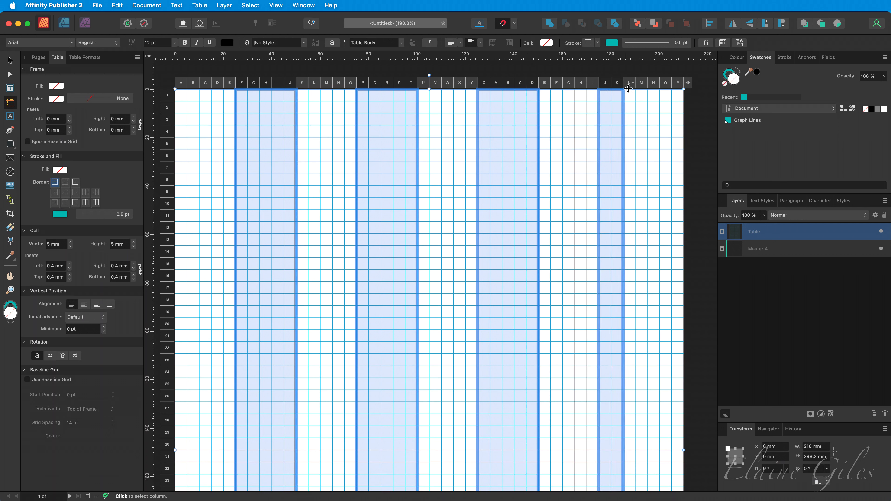
super+click(629, 88)
super+click(642, 89)
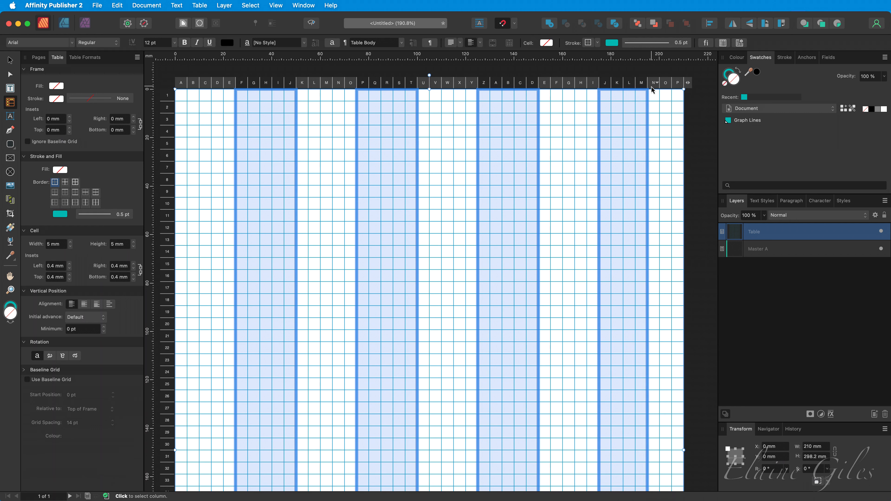
super+click(652, 89)
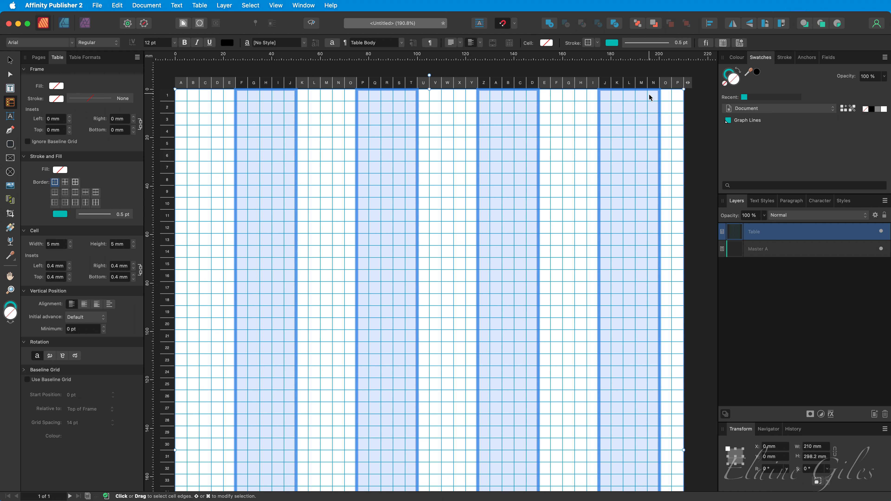
Set only the outer vertical borders of the selected column bands to a 1 pt stroke, and inspect the thicker lines.
key(super+0)
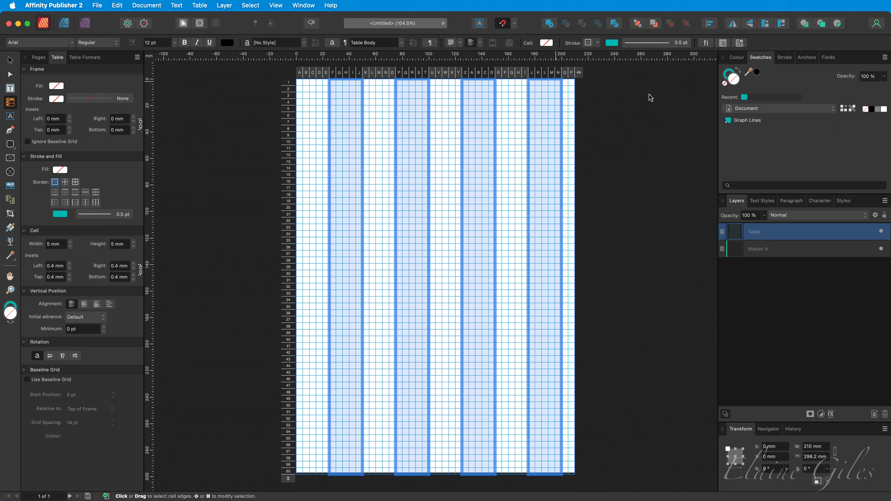
click(76, 203)
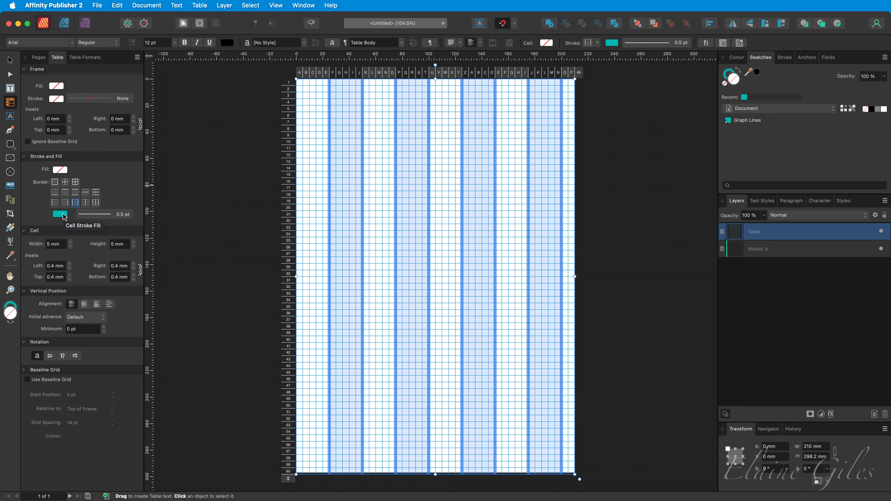
click(96, 215)
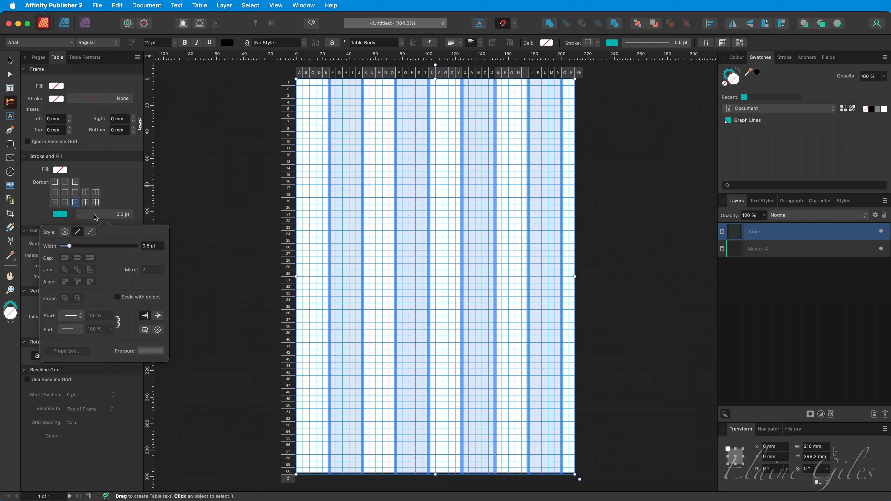
drag(71, 247, 78, 247)
click(242, 234)
click(242, 235)
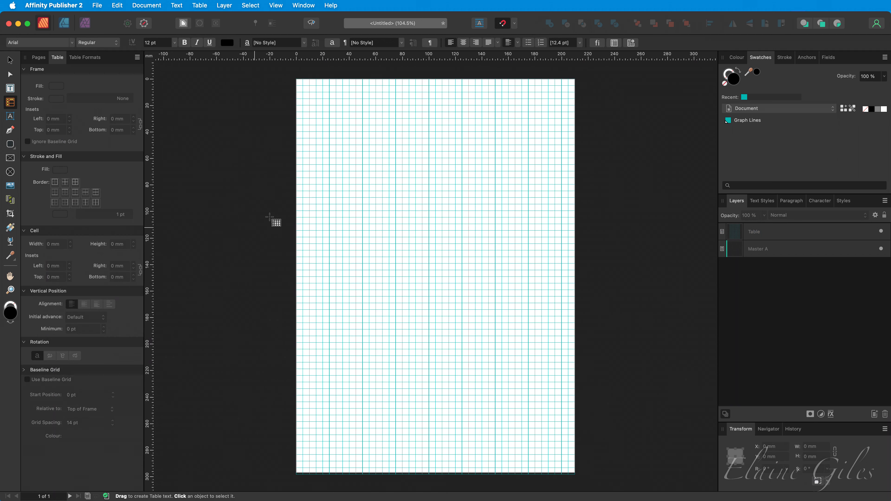
scroll(324, 79, up, 6)
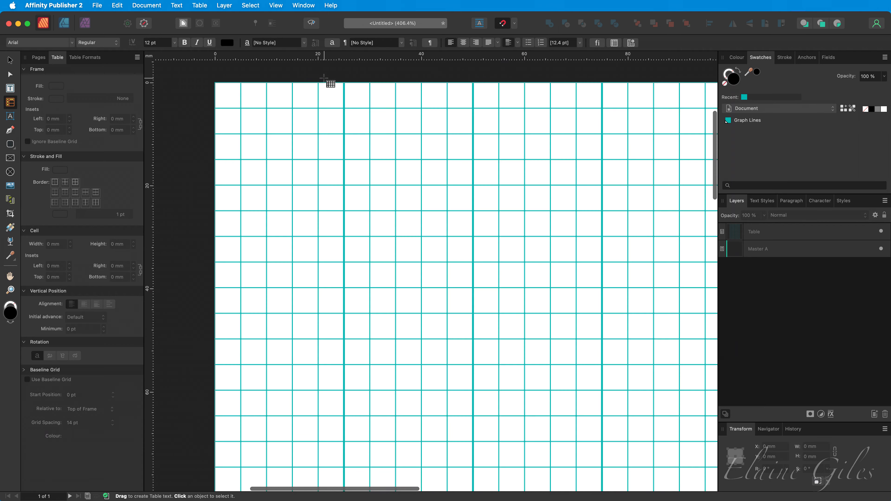
scroll(323, 79, down, 6)
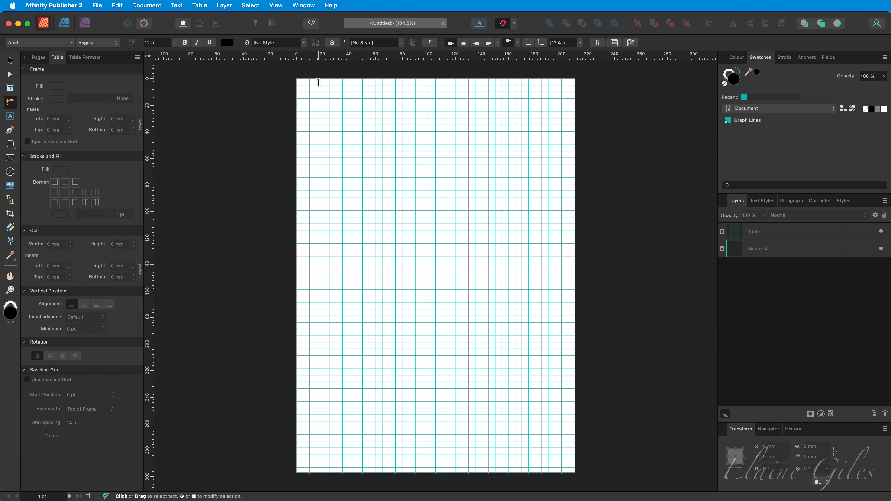
Set the top and bottom borders of row bands 6–10, 16–20, 26–30, 36–40, 46–50 and 56–60 to a 1 pt stroke.
click(319, 83)
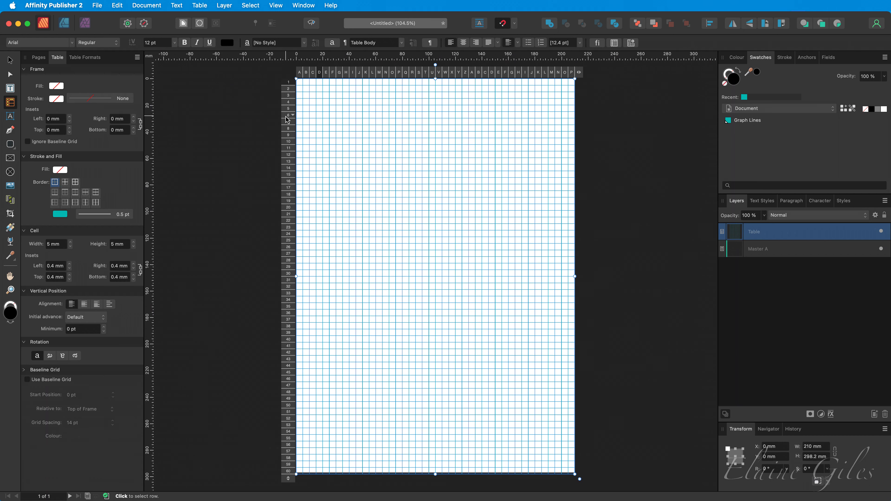
drag(286, 118, 285, 144)
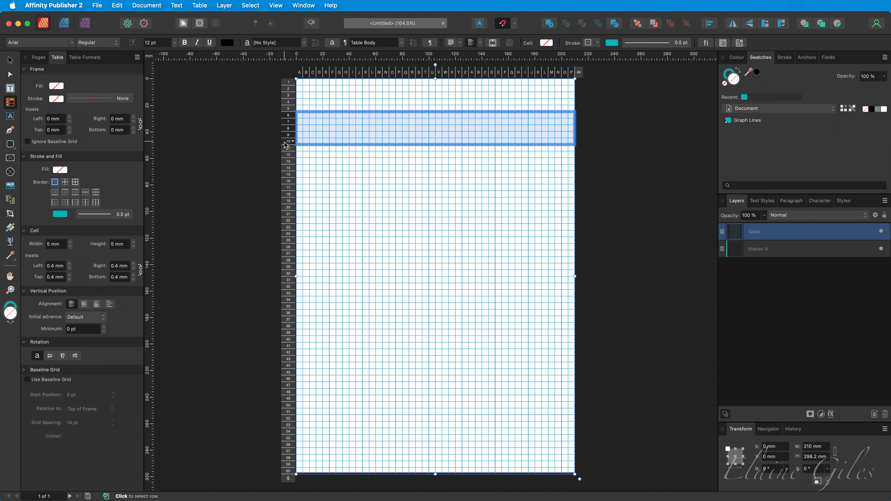
super+click(286, 182)
drag(286, 185, 286, 220)
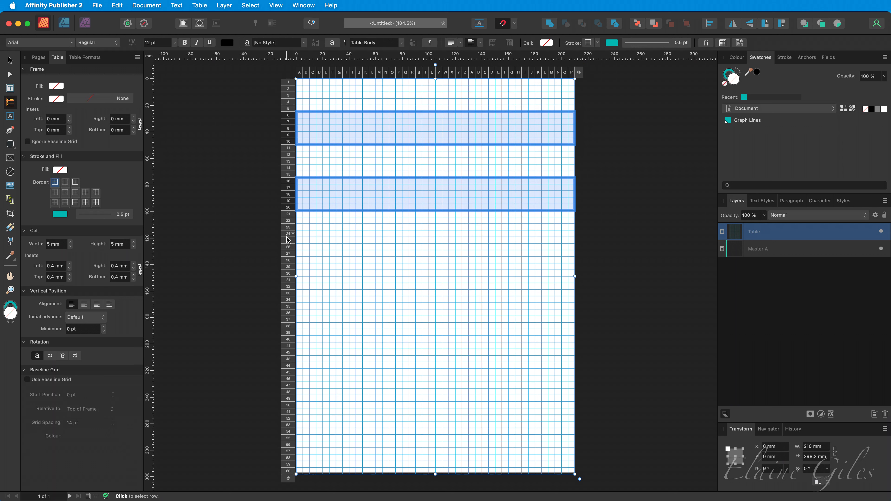
drag(287, 248, 287, 277)
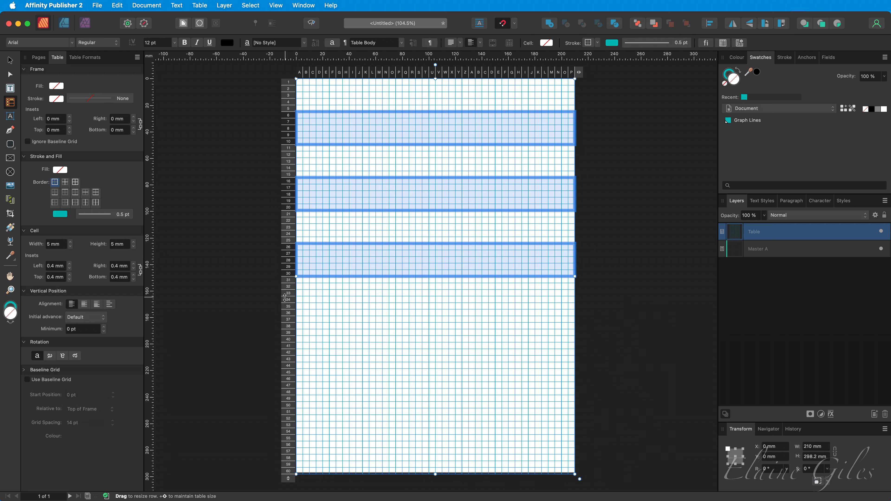
drag(288, 314, 290, 407)
click(288, 380)
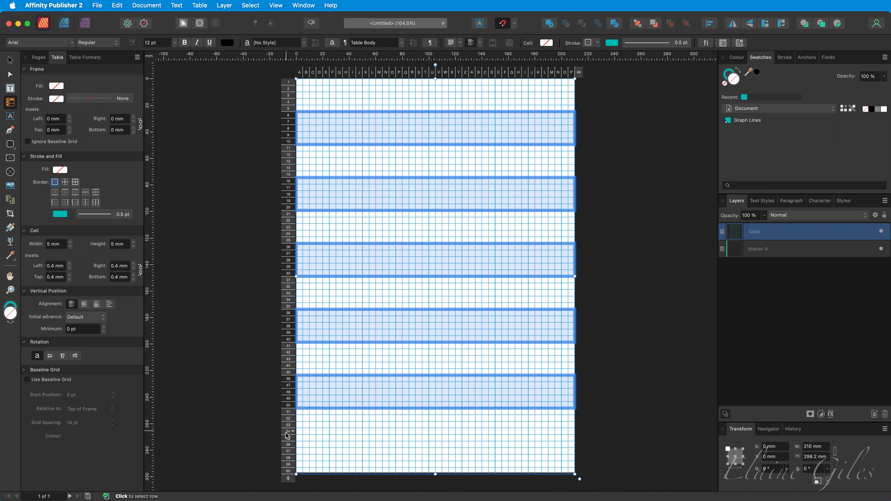
drag(288, 445, 287, 475)
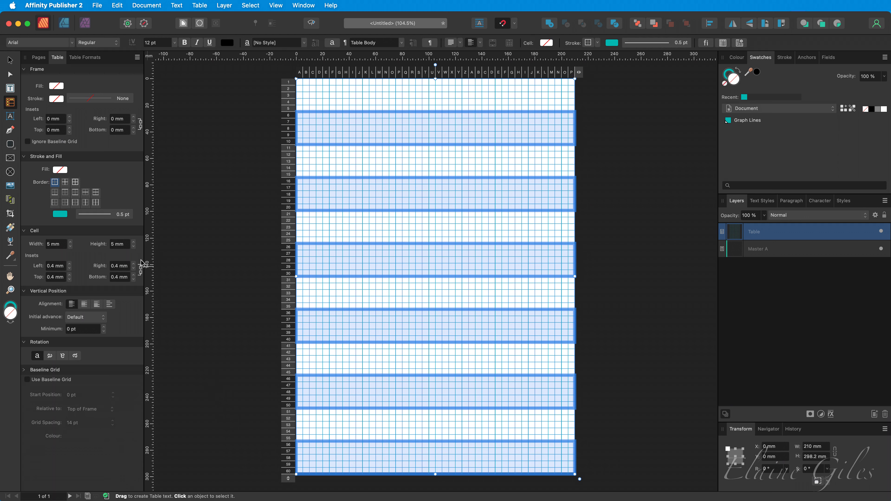
click(76, 197)
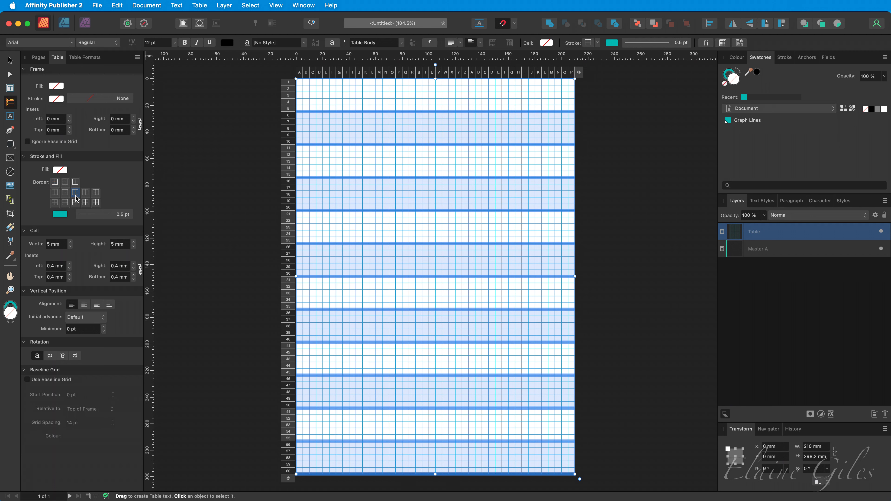
click(100, 215)
drag(70, 248, 79, 248)
click(231, 269)
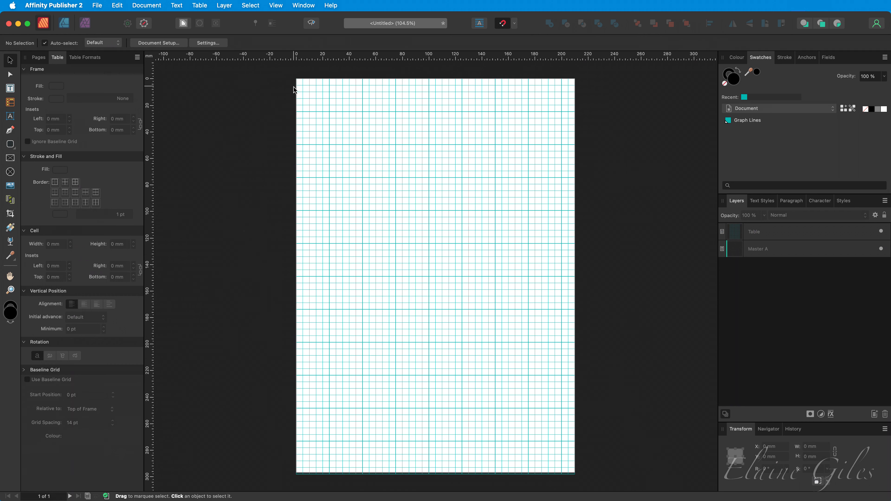
Examine the thin and thick grid lines up close in the upper-left part of the finished graph page.
key(z)
drag(289, 70, 412, 210)
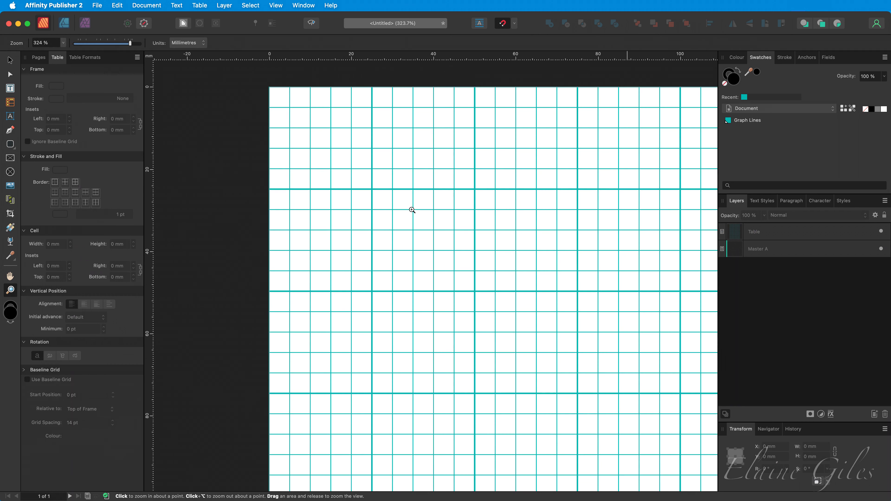
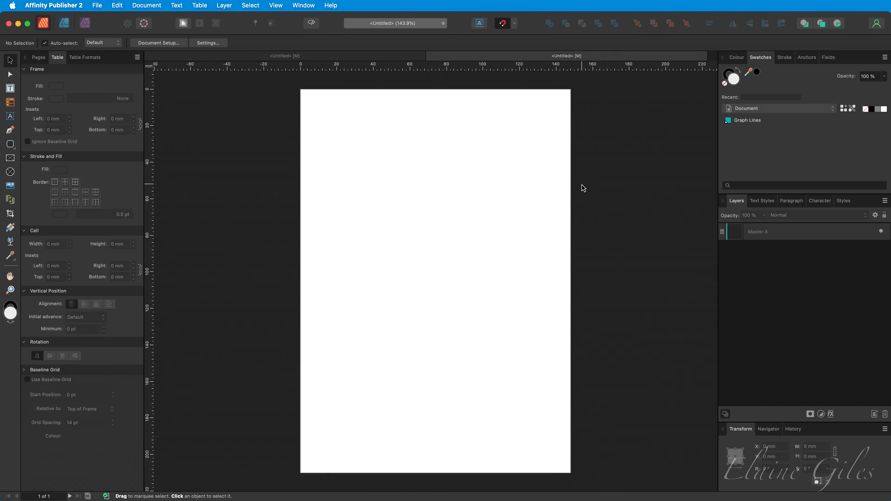
Draw a table about 57 mm wide on the blank page and give it 10 columns and 10 rows.
click(10, 102)
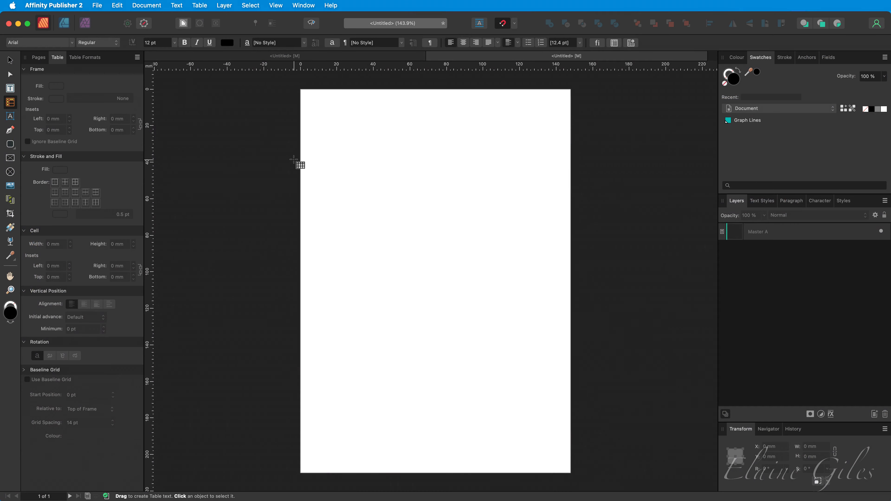
drag(355, 143, 460, 193)
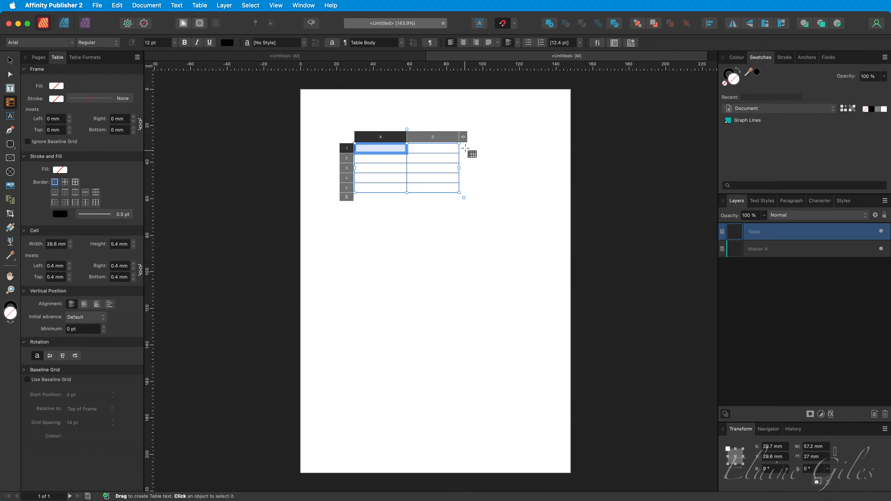
click(464, 136)
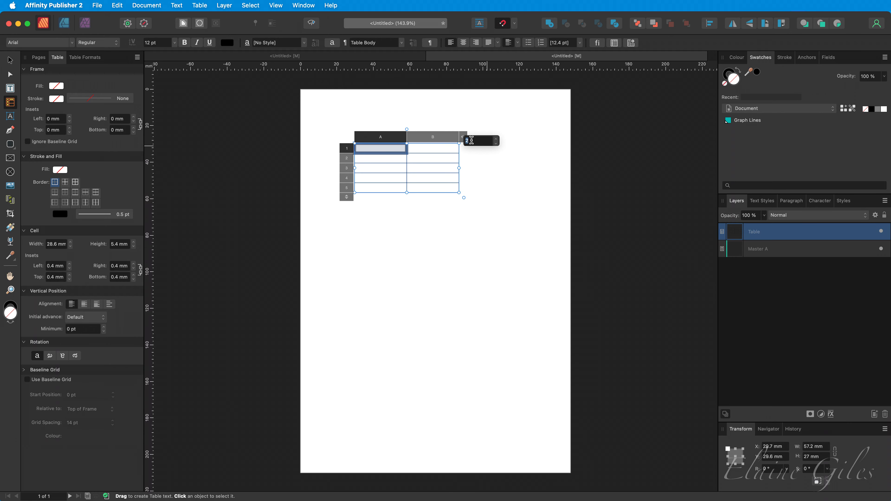
text(10)
key(Return)
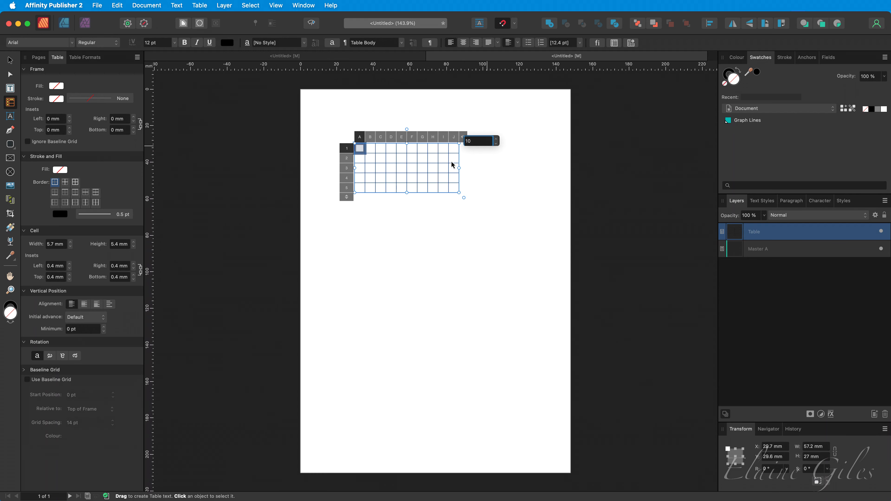
click(347, 197)
text(10)
key(Return)
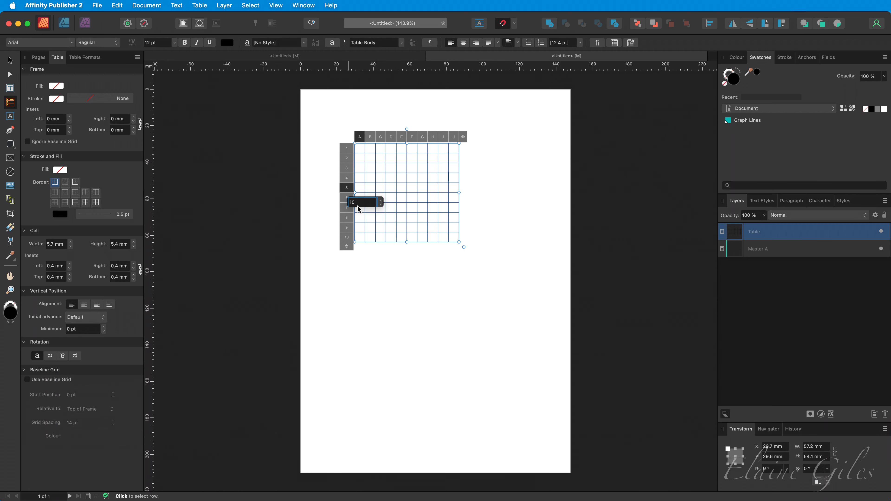
click(305, 144)
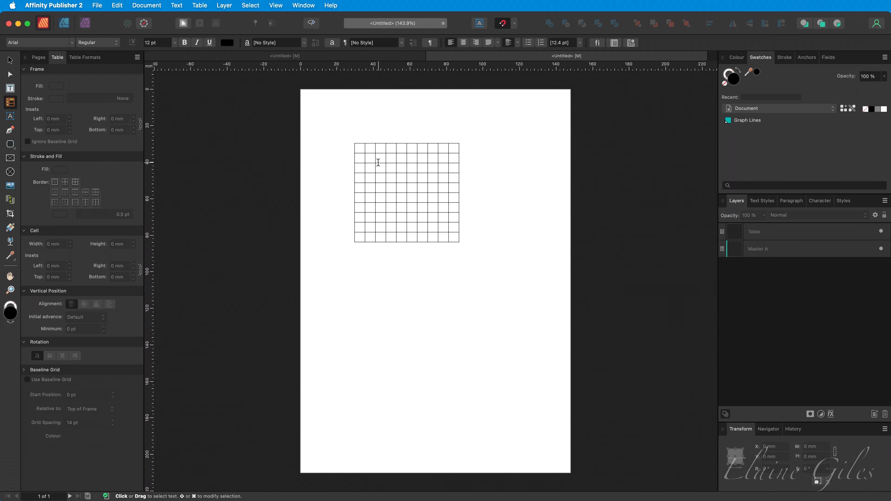
Set all borders of every table cell to the Graph Lines colour with a 0.2 pt stroke.
scroll(382, 146, up, 5)
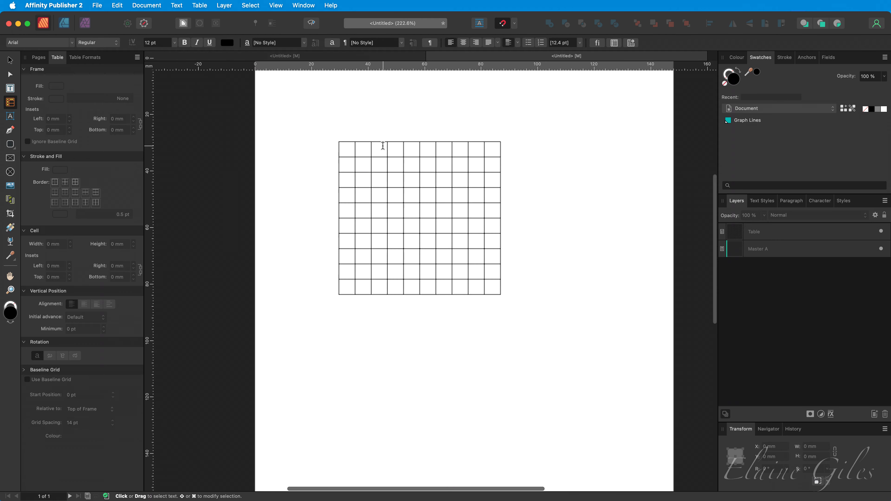
drag(338, 150, 532, 335)
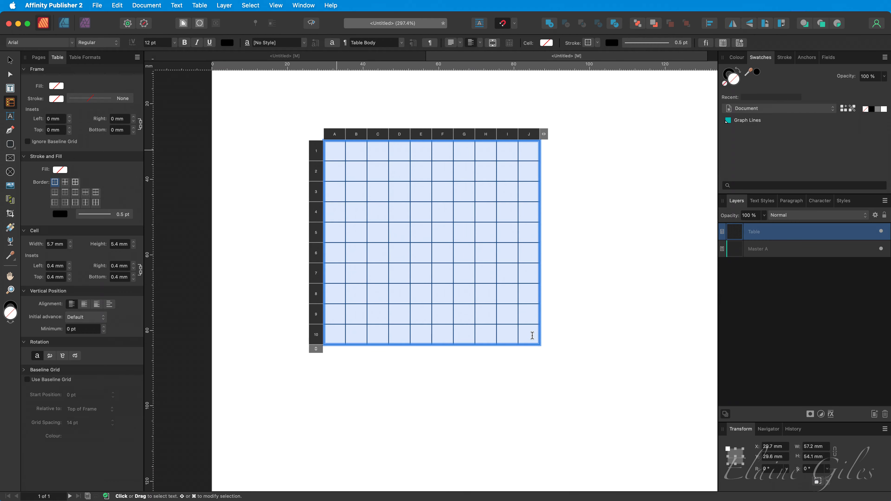
click(75, 182)
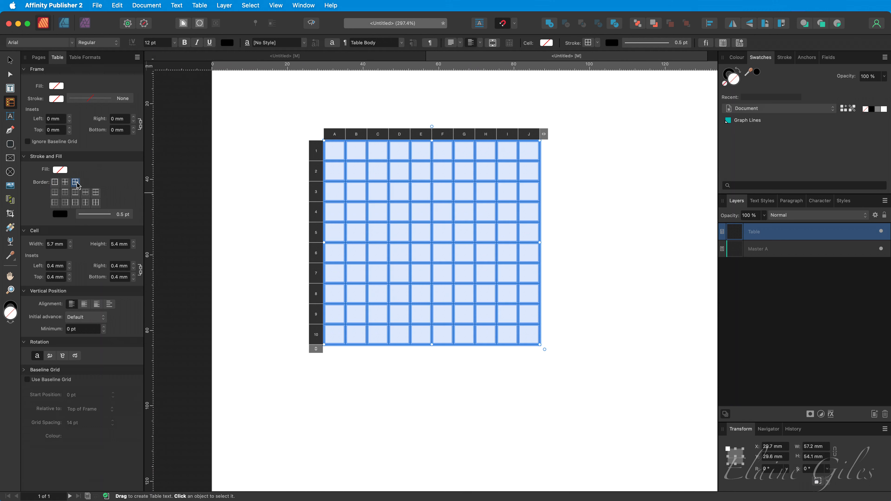
click(60, 215)
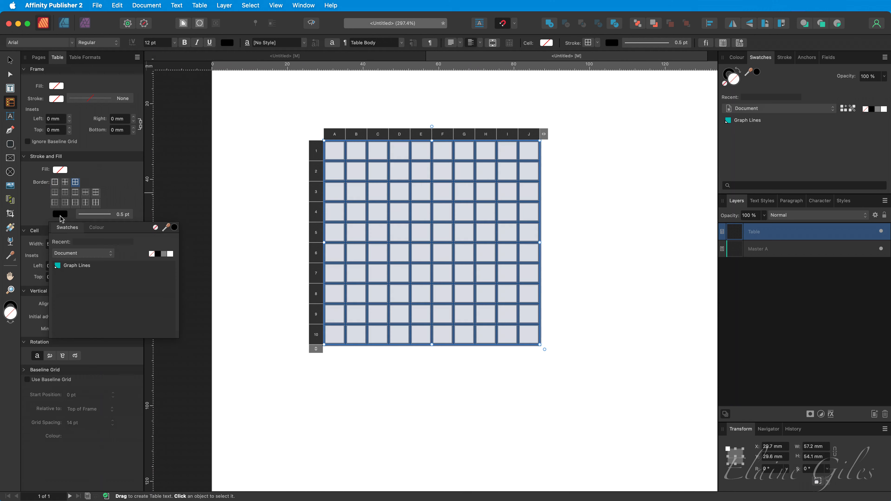
click(78, 268)
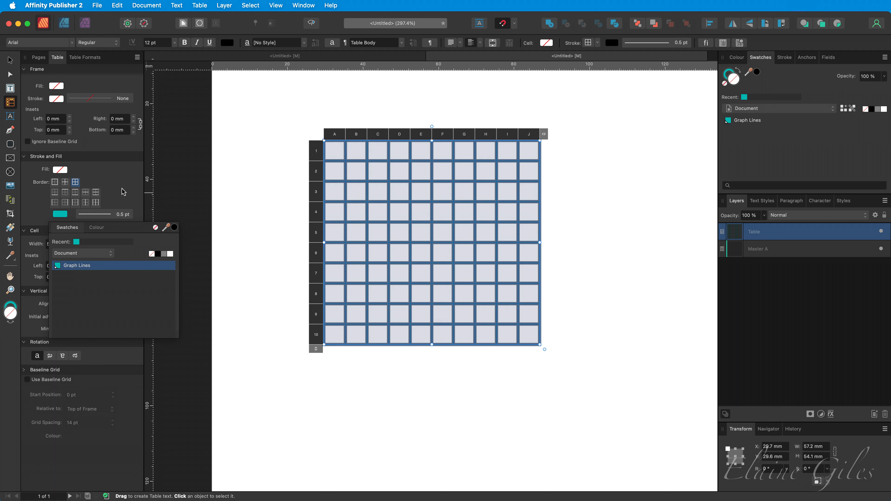
click(123, 219)
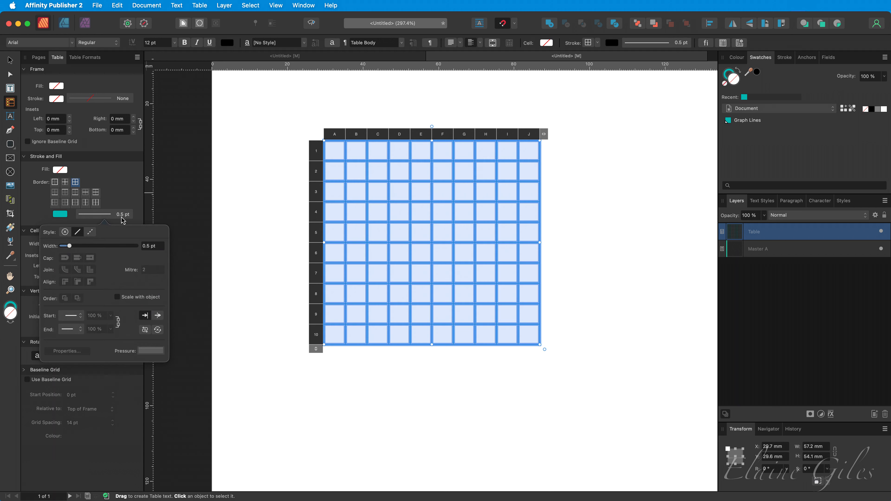
click(158, 247)
text(0.2)
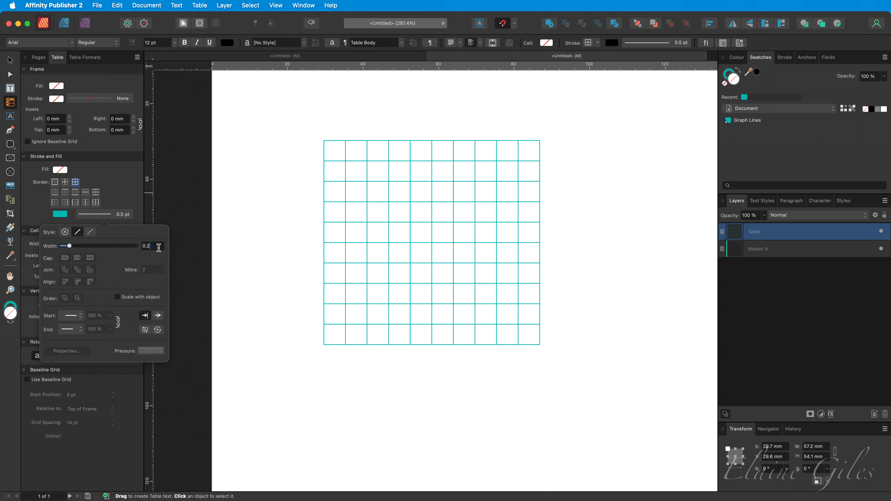
key(Return)
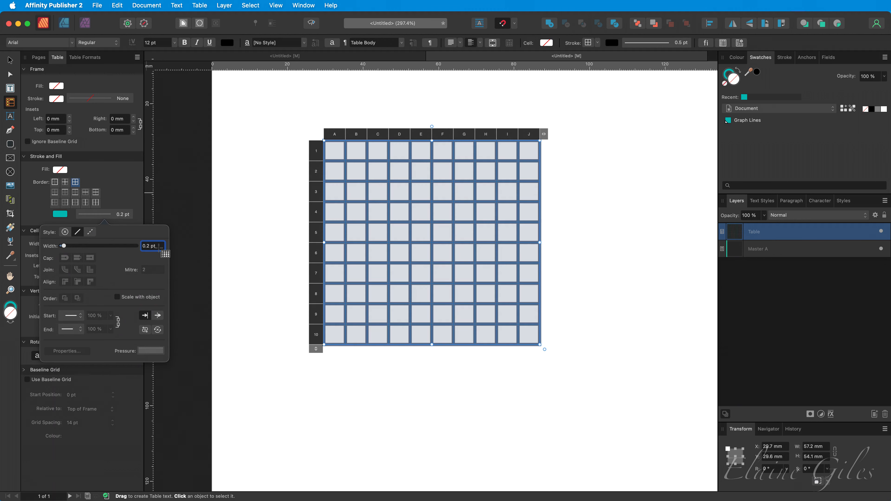
click(217, 238)
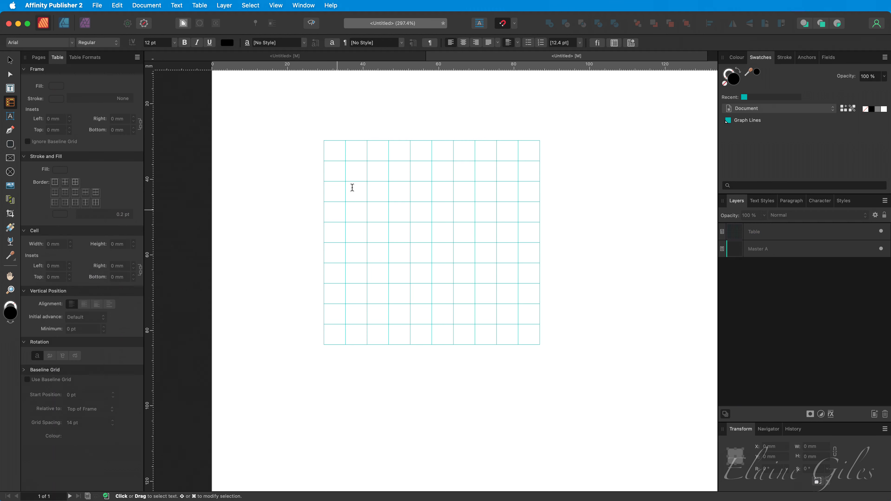
Set only the outside border of the whole table to a 0.5 pt stroke.
drag(328, 145, 525, 329)
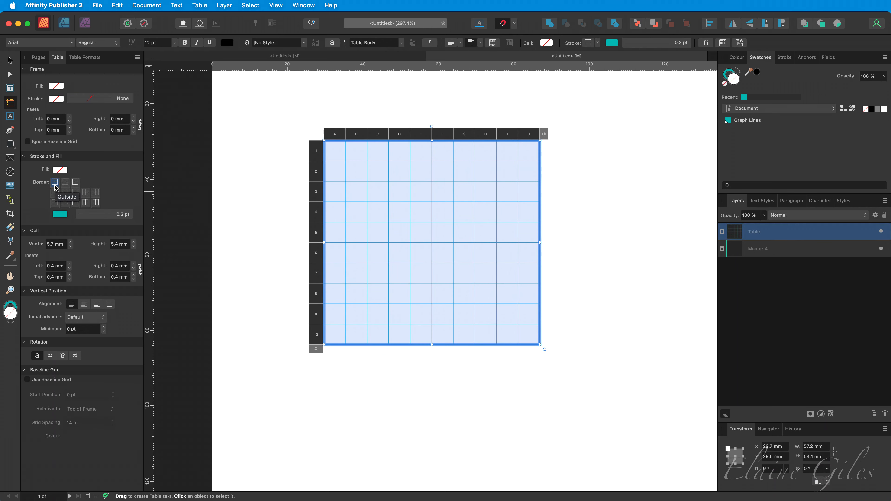
click(126, 215)
click(150, 245)
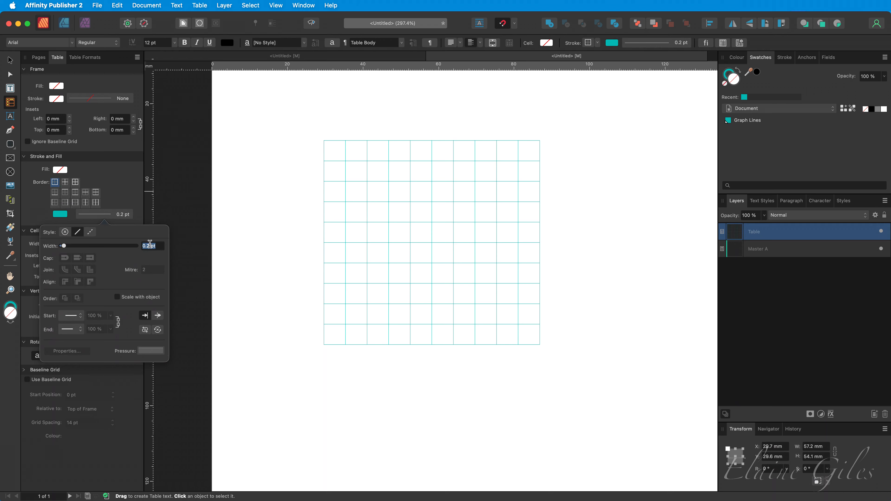
text(0.5)
key(Return)
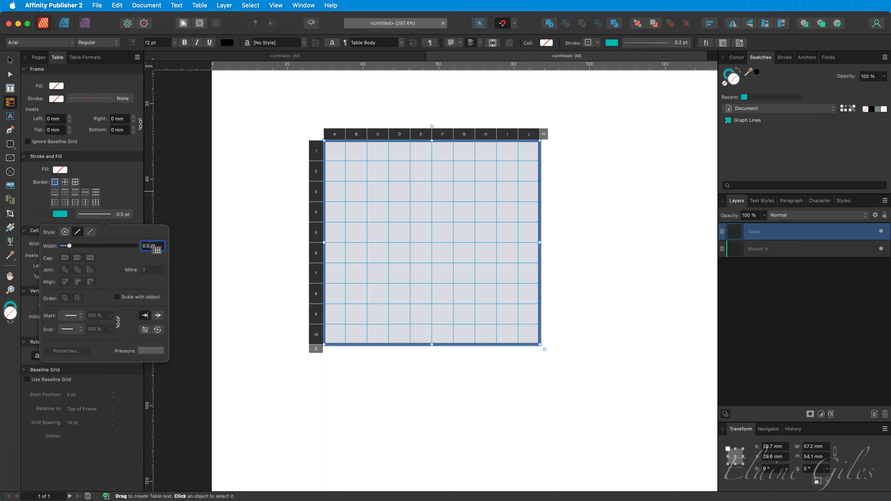
click(10, 60)
click(518, 391)
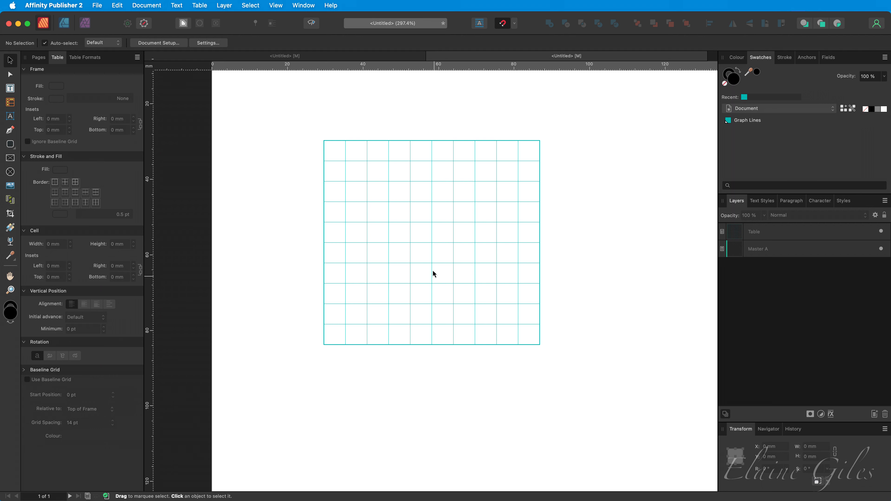
Set the width and height of all the table's cells to 1 mm.
click(430, 251)
double_click(336, 155)
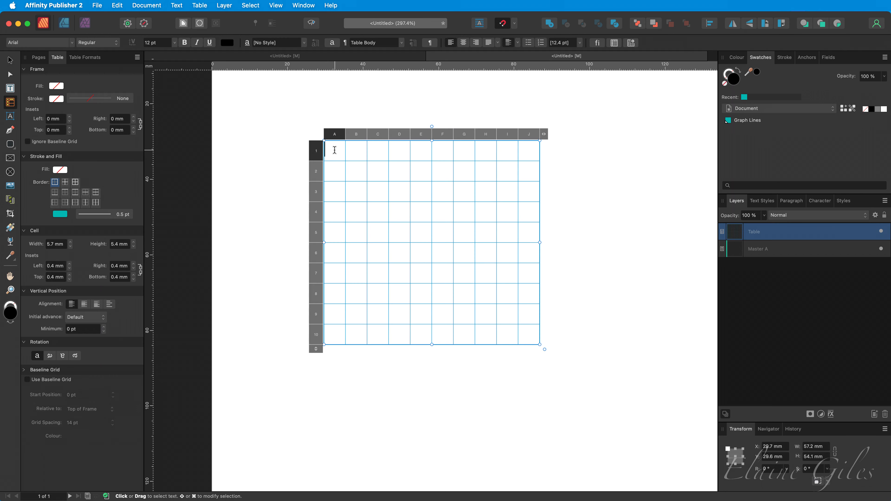
drag(336, 155, 527, 341)
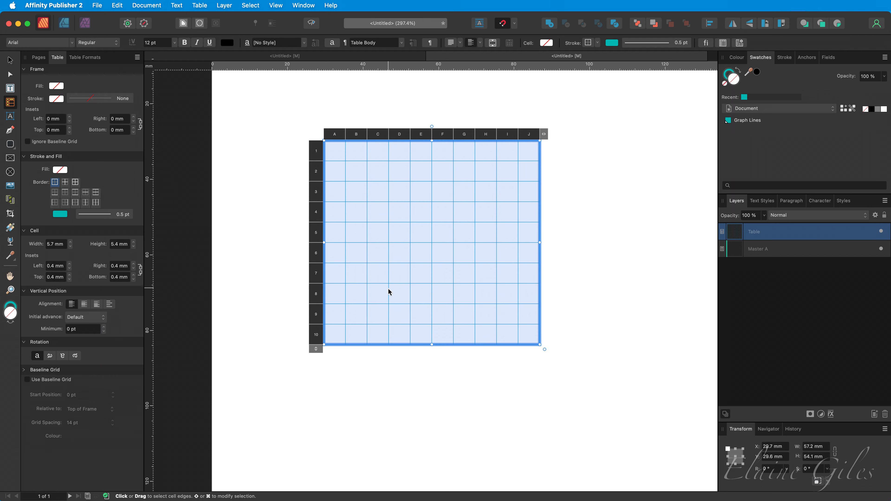
click(54, 245)
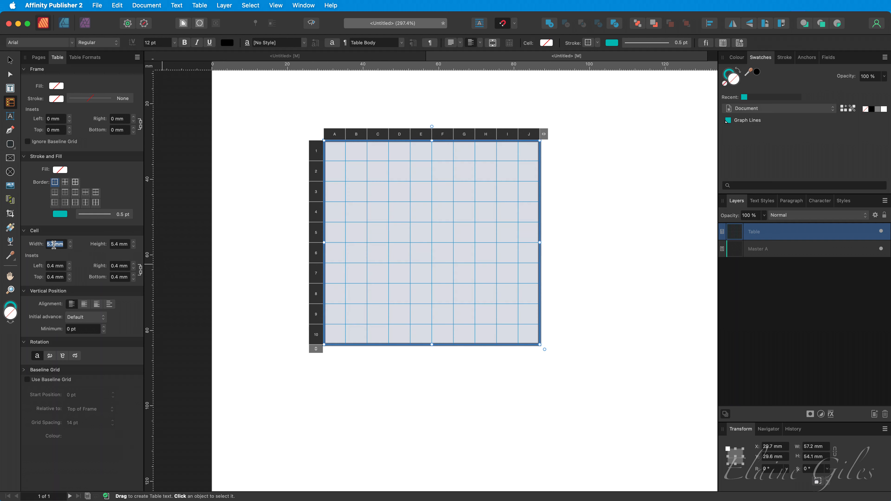
text(1)
key(Tab)
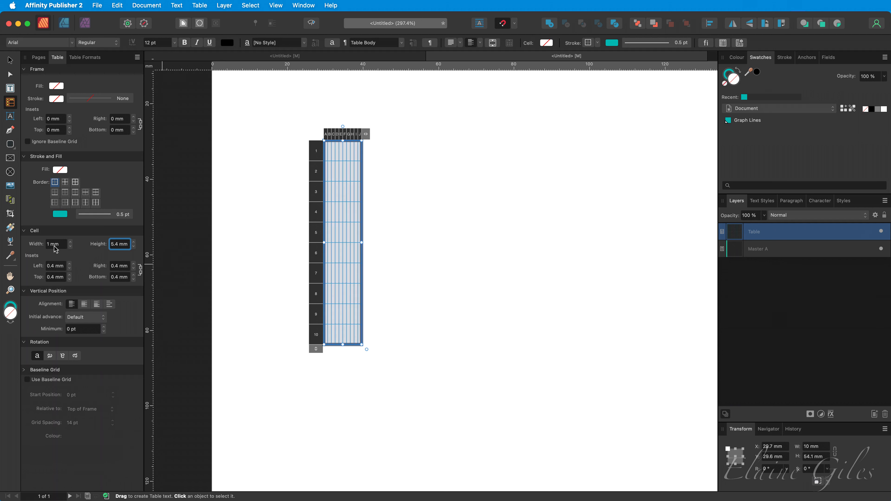
text(1)
key(Tab)
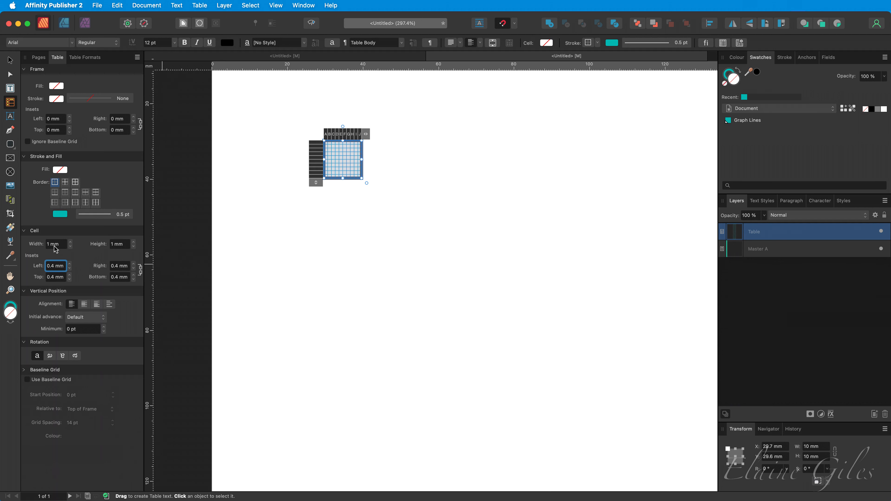
click(274, 245)
Move the small table to the page's upper-left corner, at X 0 mm and Y 0 mm.
key(v)
scroll(289, 225, up, 2)
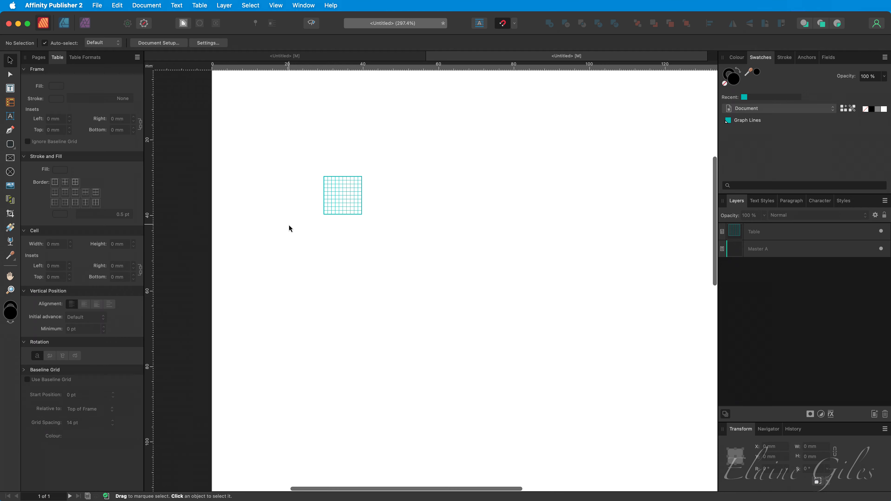
scroll(289, 226, up, 4)
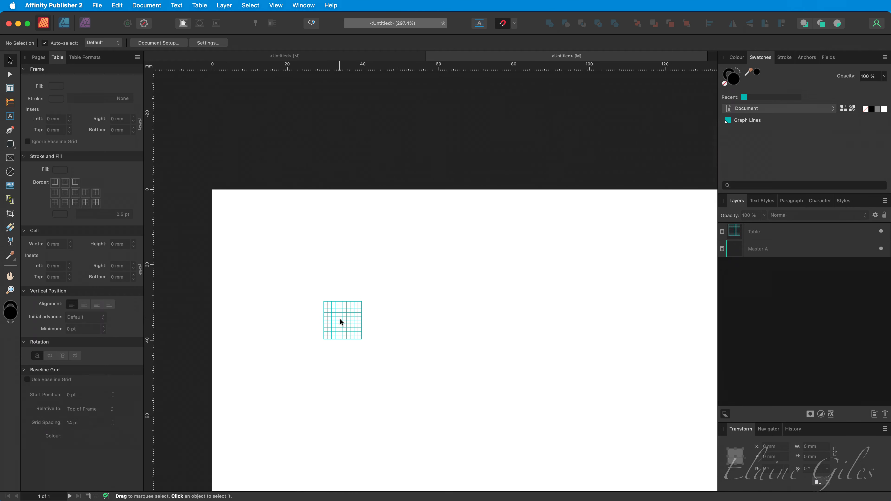
drag(338, 321, 229, 209)
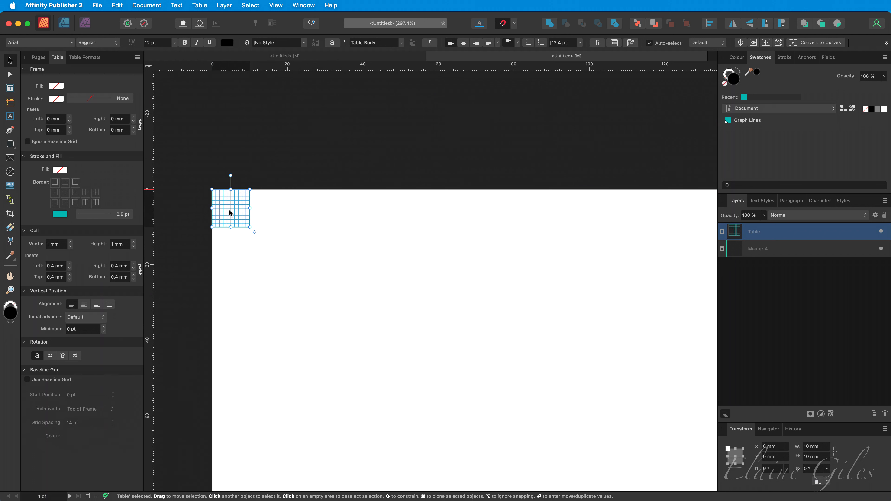
key(super+0)
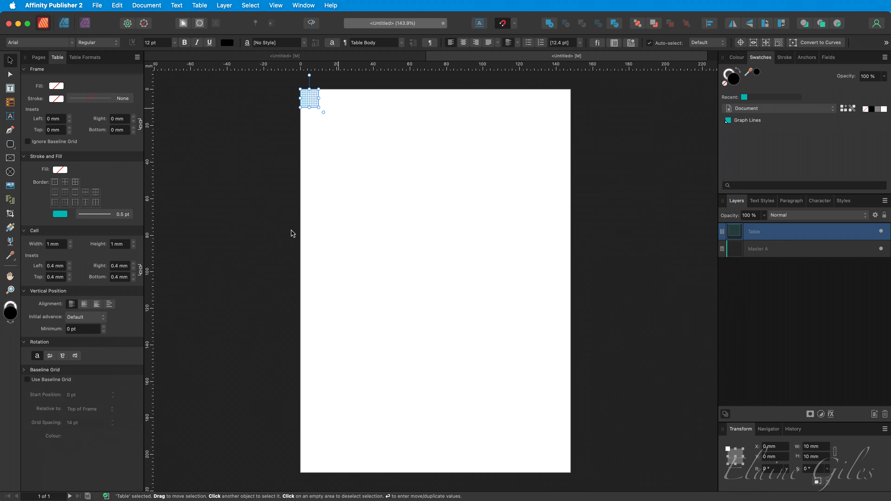
click(392, 225)
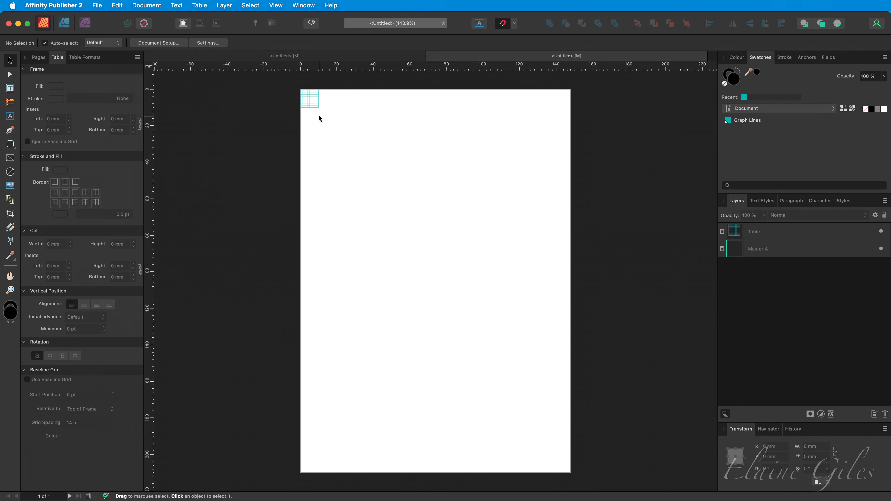
Rename the table's layer as Cell Group and switch to the Designer persona.
click(312, 104)
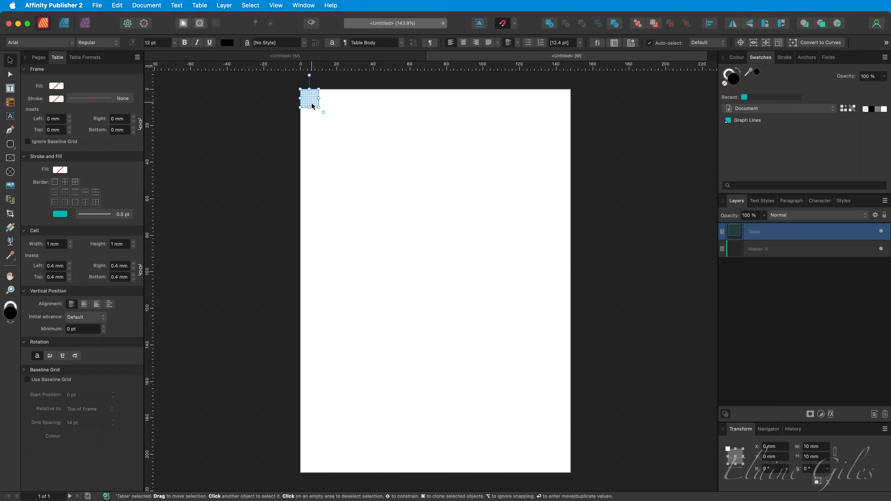
double_click(756, 232)
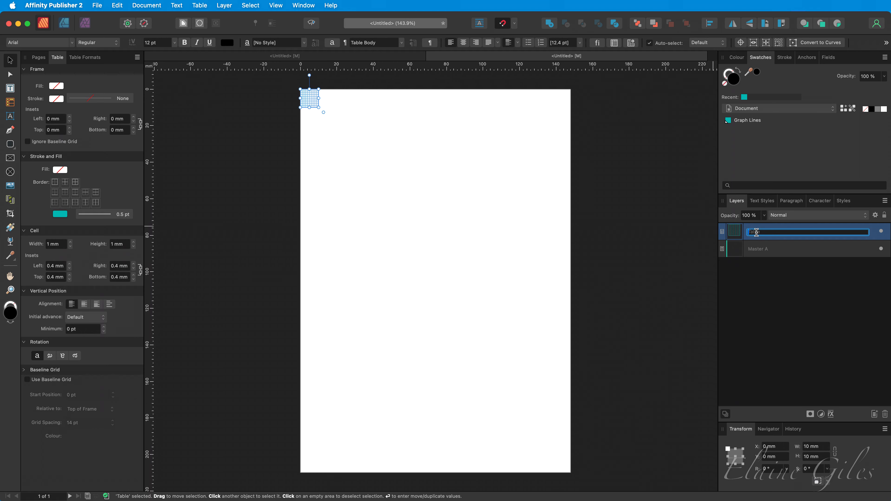
text(CellGroup)
key(Return)
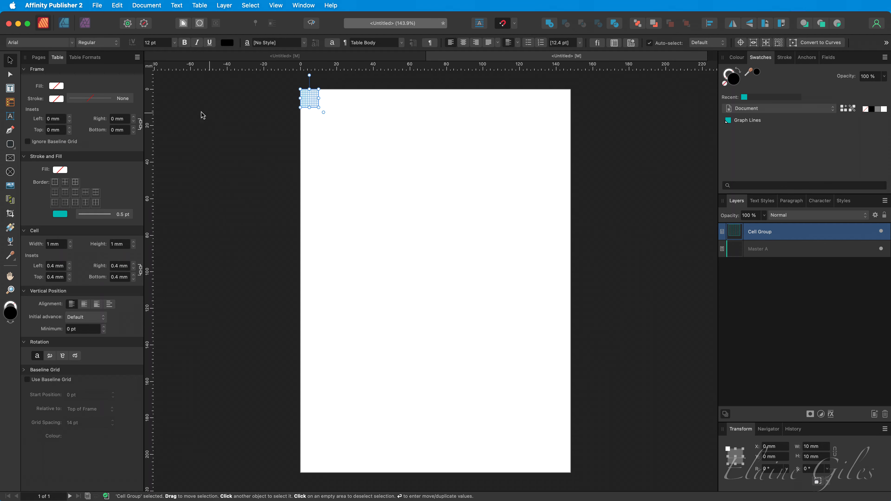
click(64, 24)
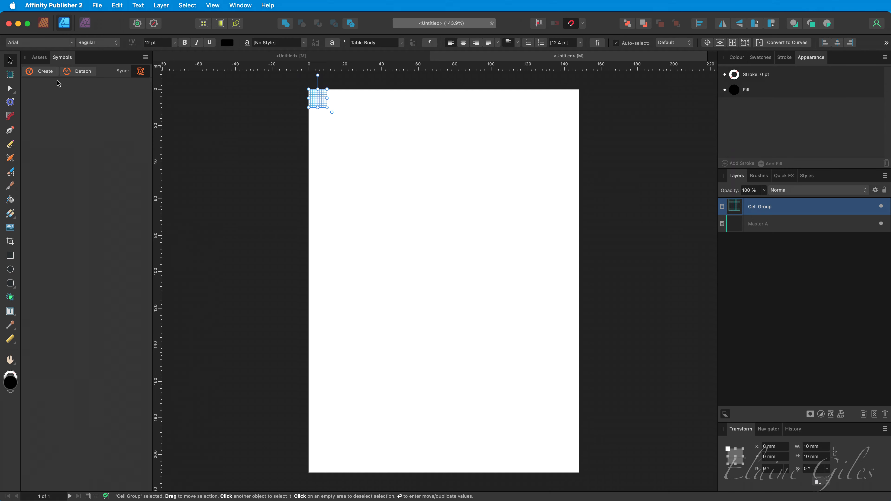
Create a symbol from the Cell Group table and switch back to the Publisher persona.
click(50, 74)
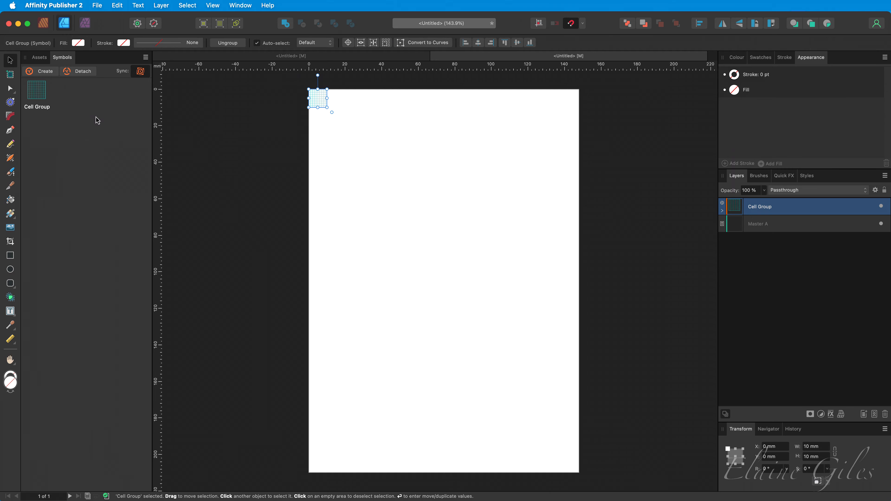
click(46, 29)
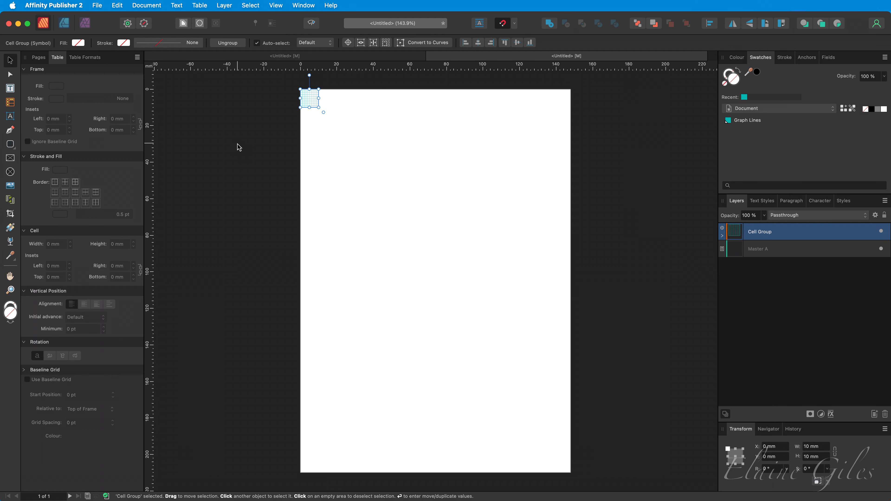
Duplicate the Cell Group symbol across the page with 14 copies at a 10 mm horizontal offset.
key(Return)
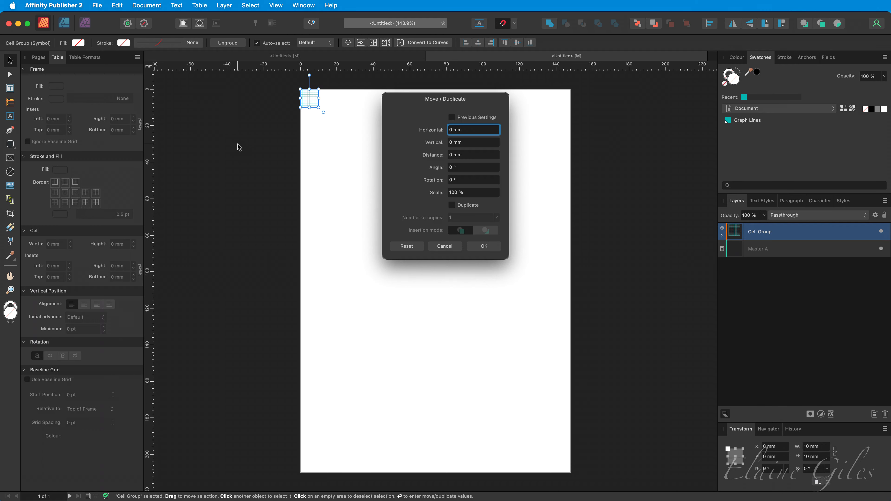
click(466, 130)
text(10)
key(Tab)
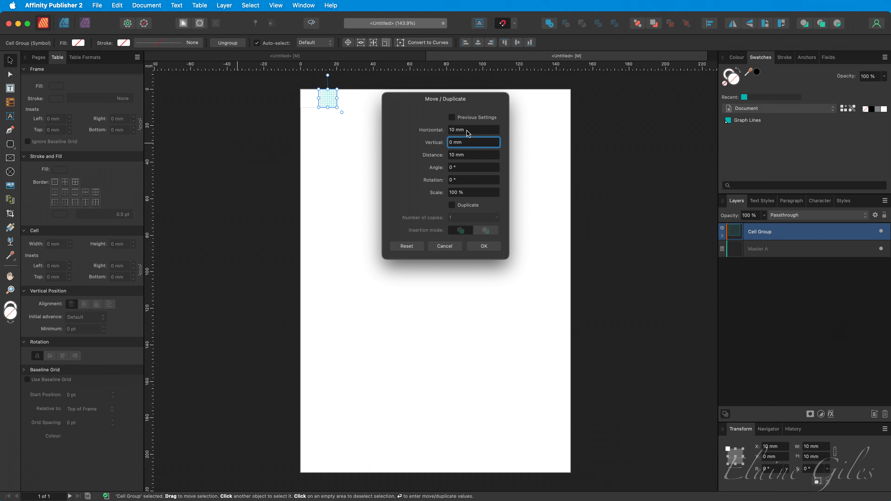
click(459, 208)
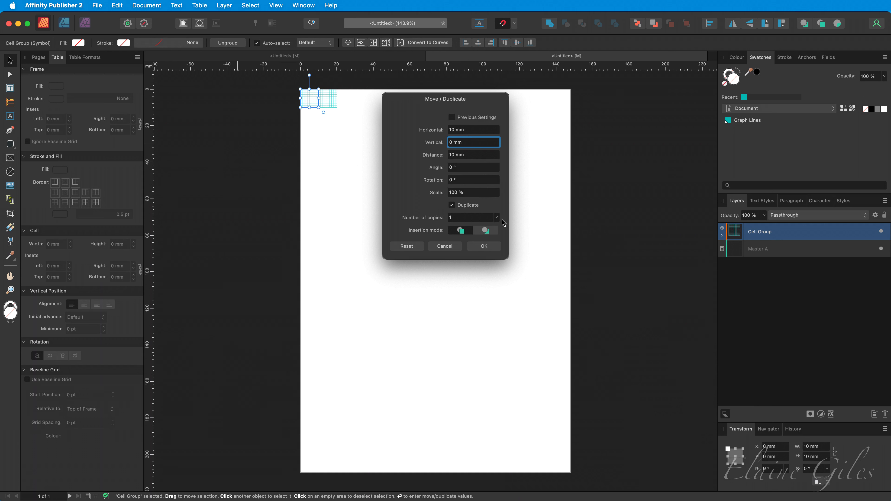
click(478, 219)
text(15)
key(Tab)
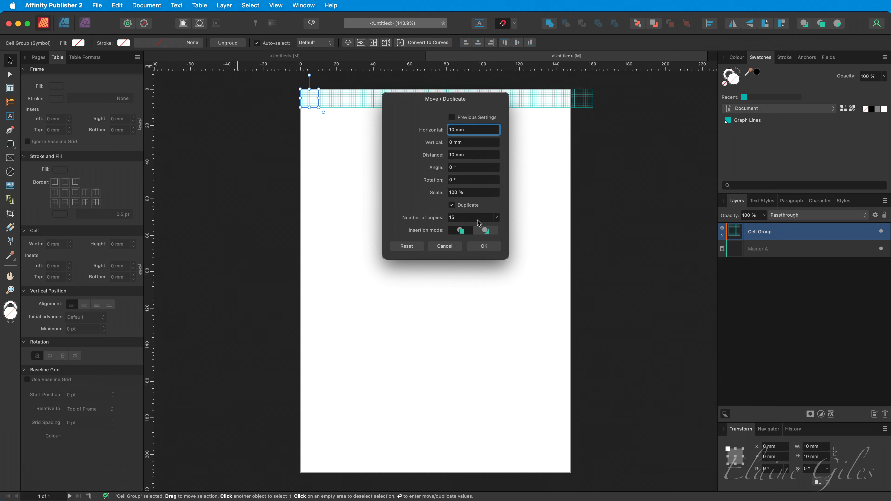
click(477, 219)
text(14)
key(Tab)
click(493, 249)
click(491, 247)
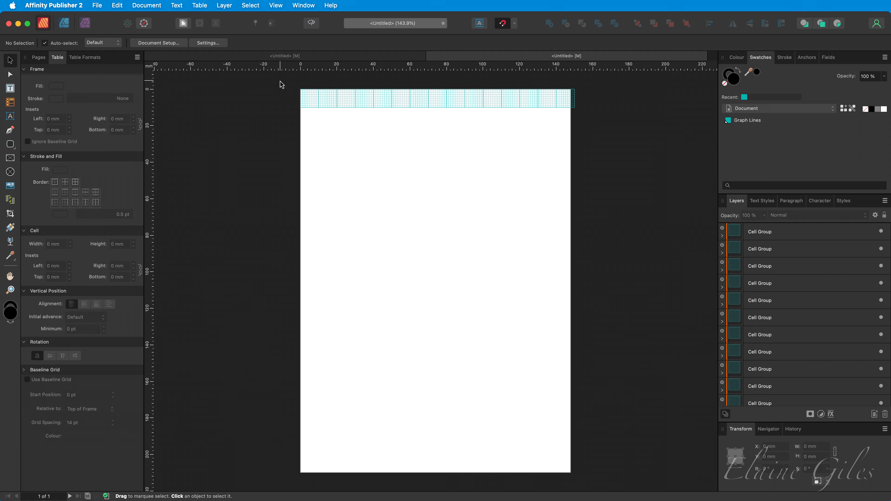
Group the whole row of cell symbols and duplicate the group down the page with 20 copies at a 10 mm vertical offset.
drag(280, 81, 596, 125)
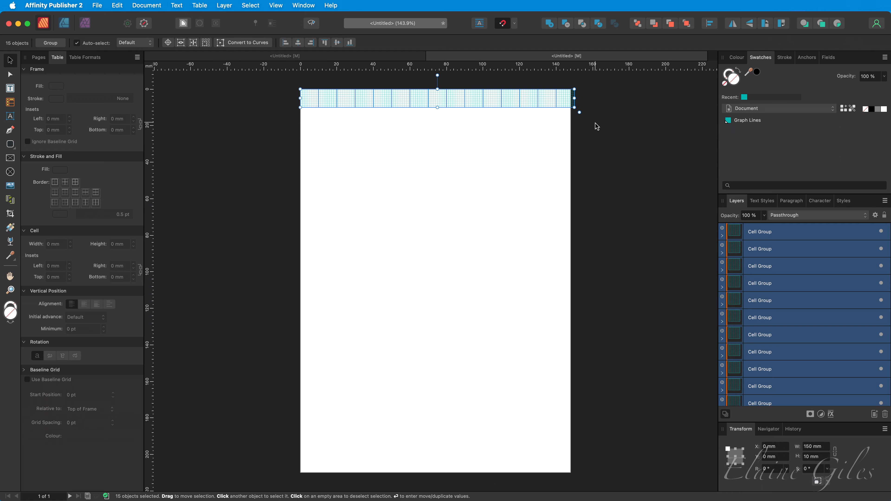
key(super+g)
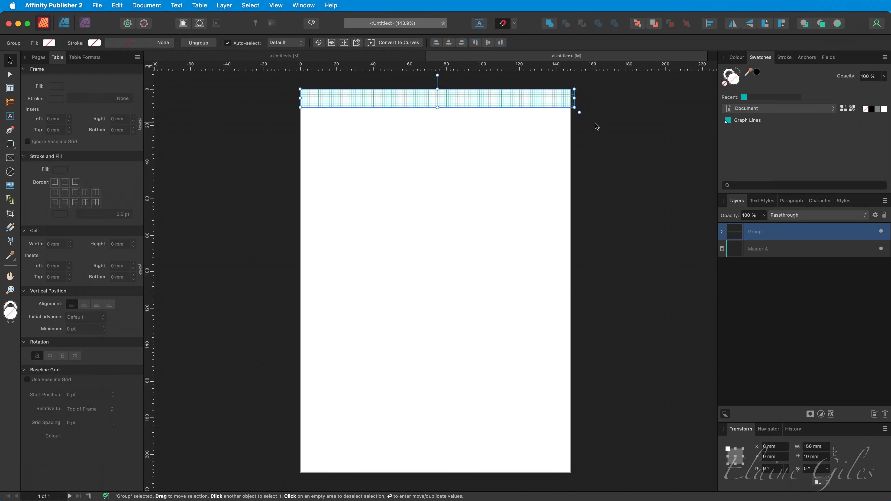
key(Return)
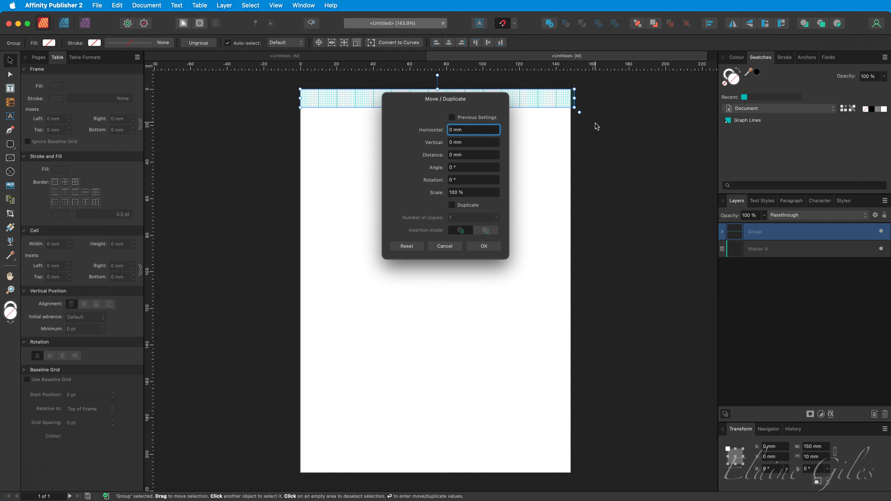
click(473, 142)
text(10)
key(Tab)
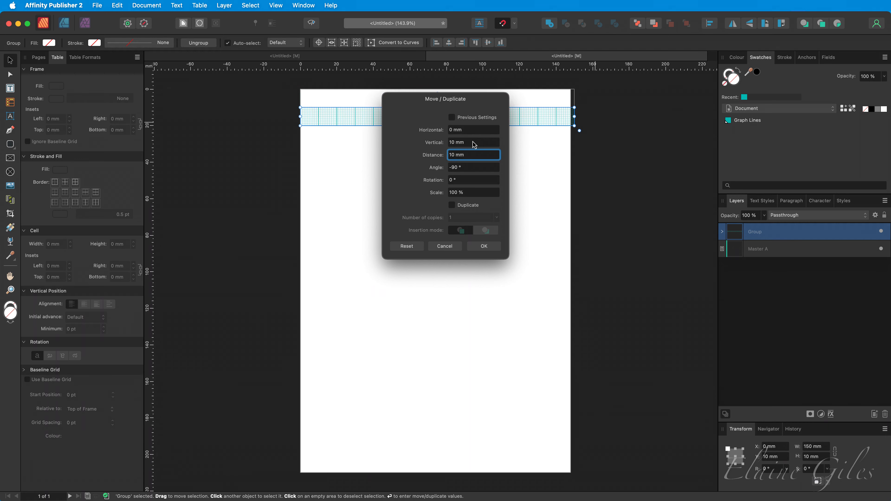
click(464, 207)
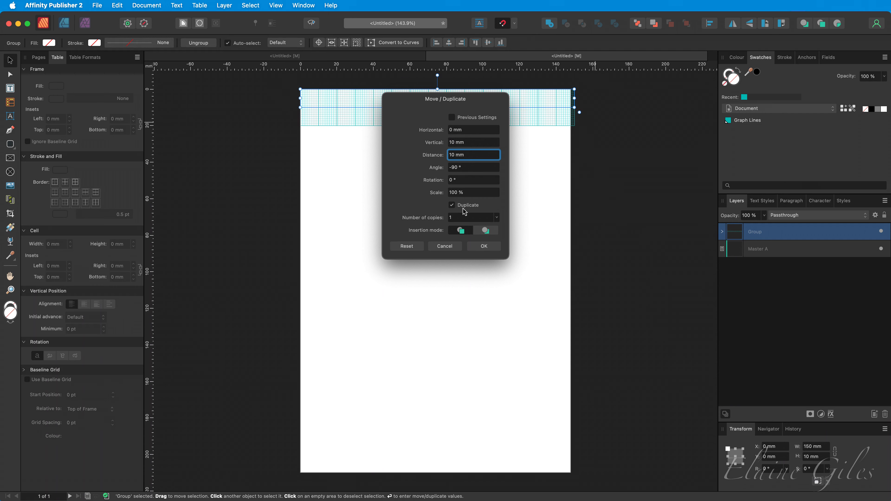
click(466, 217)
text(20)
key(Tab)
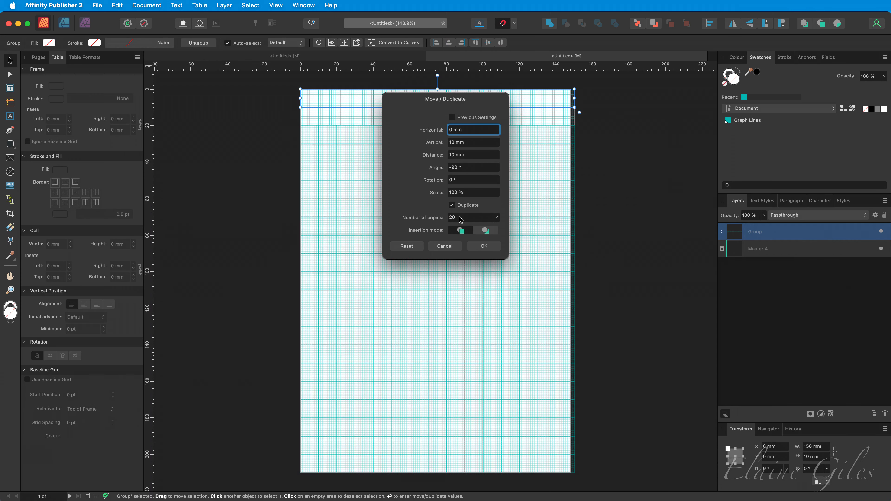
click(487, 246)
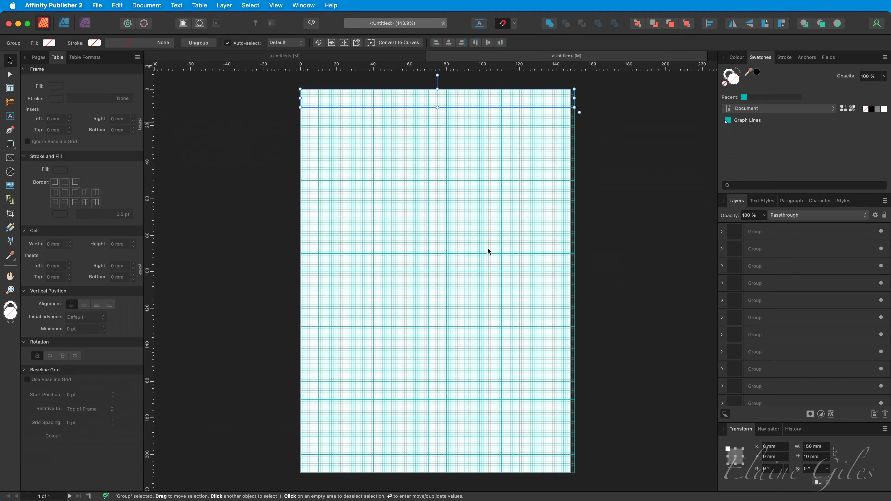
Group all the rows together and rename the resulting group layer as Graph Paper.
drag(282, 78, 602, 487)
key(super+g)
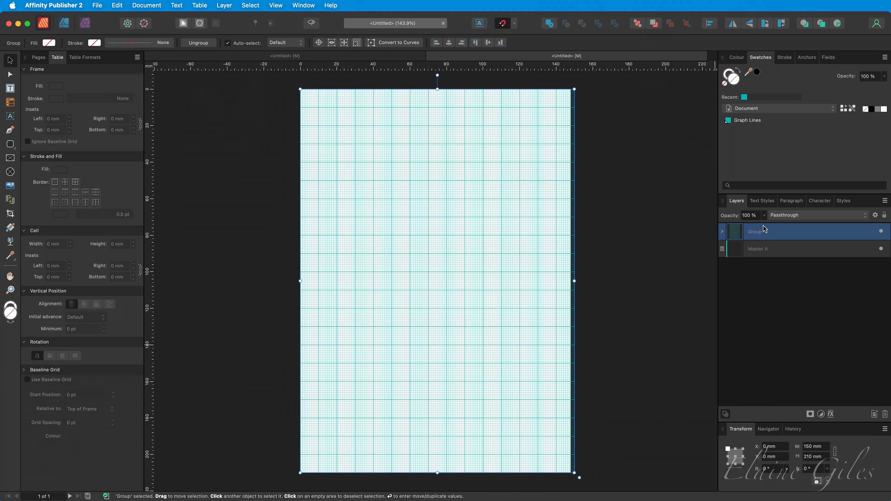
double_click(759, 234)
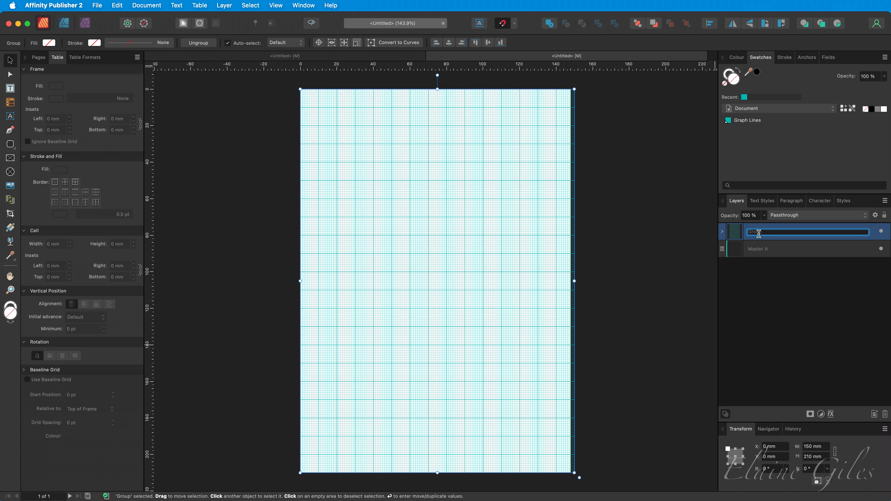
text(Graph Paper)
key(Return)
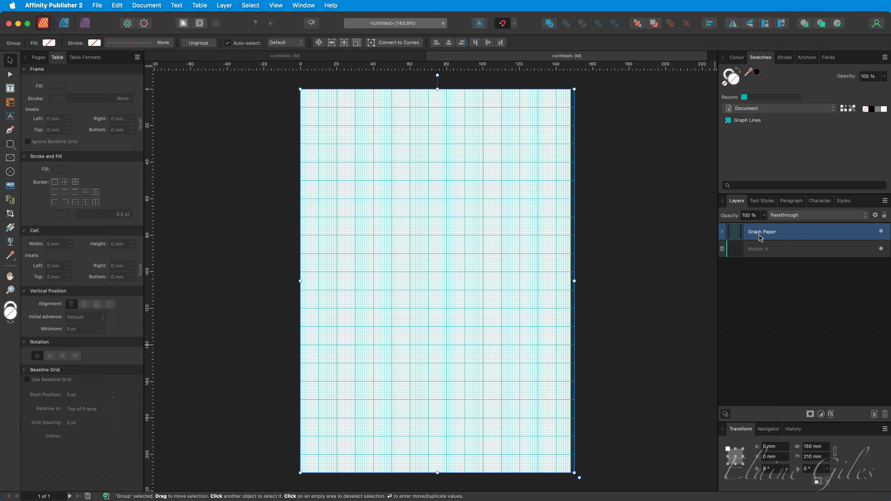
Crop the overhanging right edge of the Graph Paper group to the page edge, making it 148 mm wide.
click(13, 216)
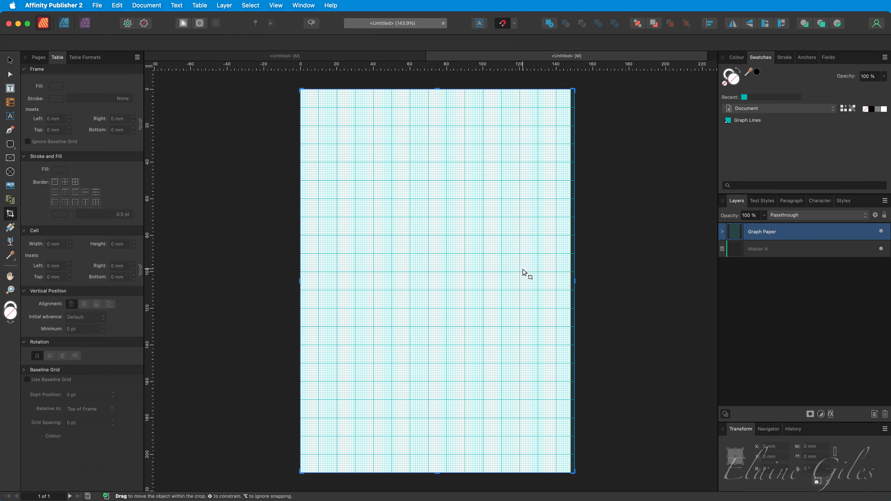
drag(573, 282, 571, 282)
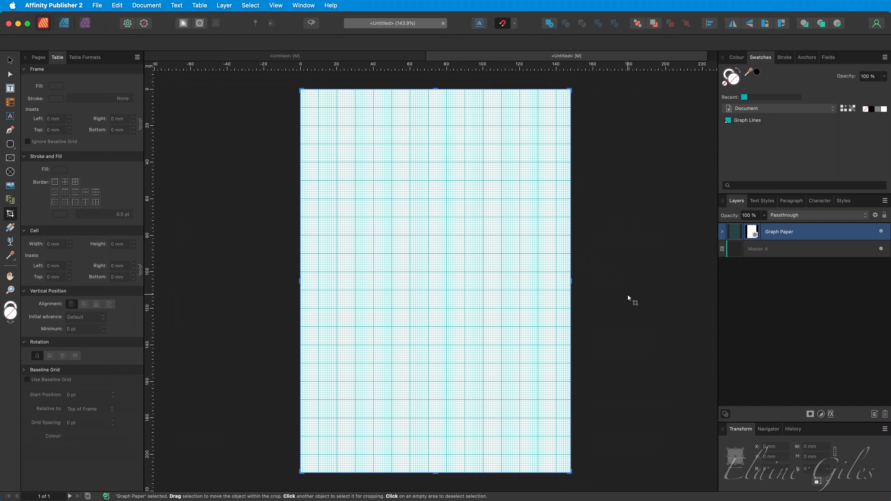
click(628, 296)
key(v)
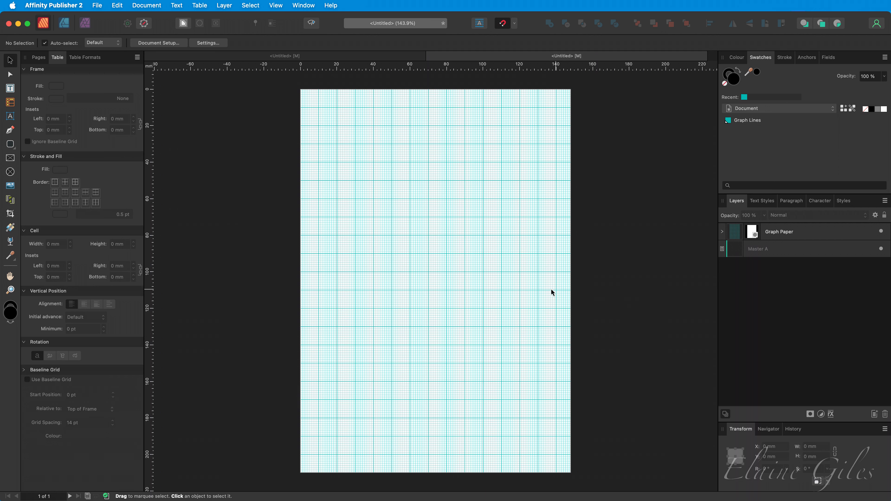
Examine the crop rectangle and row groups nested inside the Graph Paper layer, then collapse and deselect it.
click(508, 274)
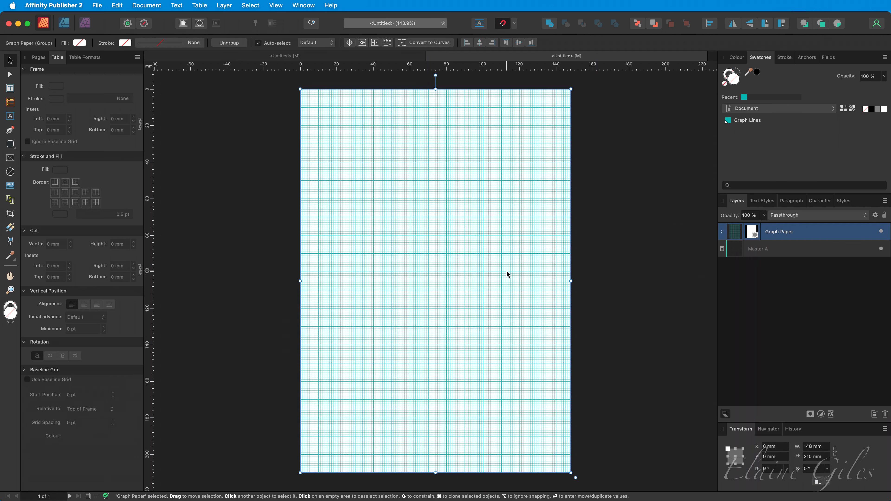
click(722, 231)
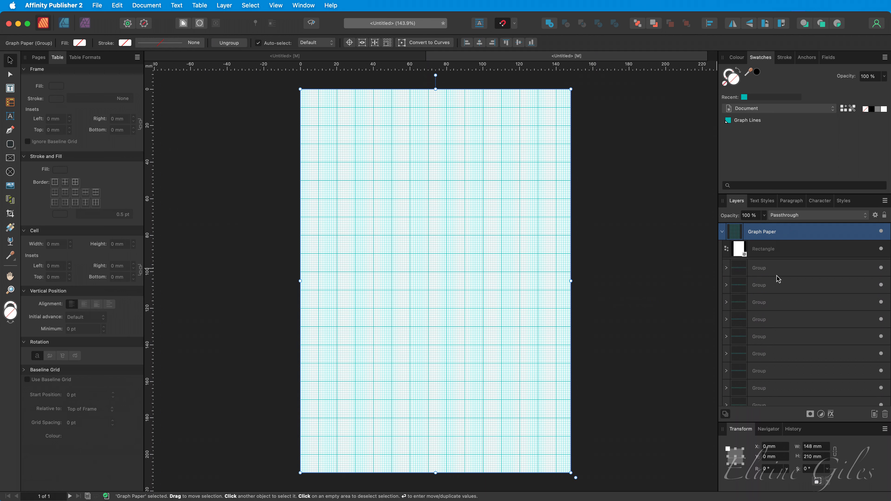
click(777, 279)
click(779, 318)
click(789, 301)
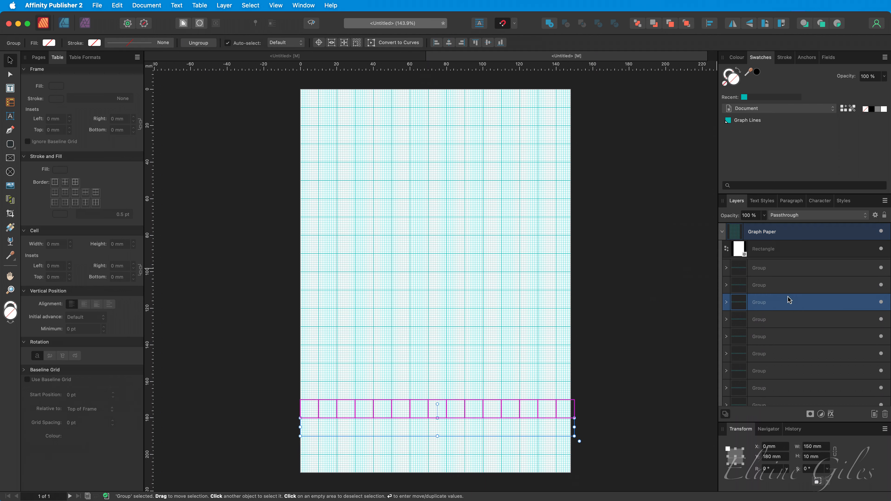
click(787, 290)
click(786, 271)
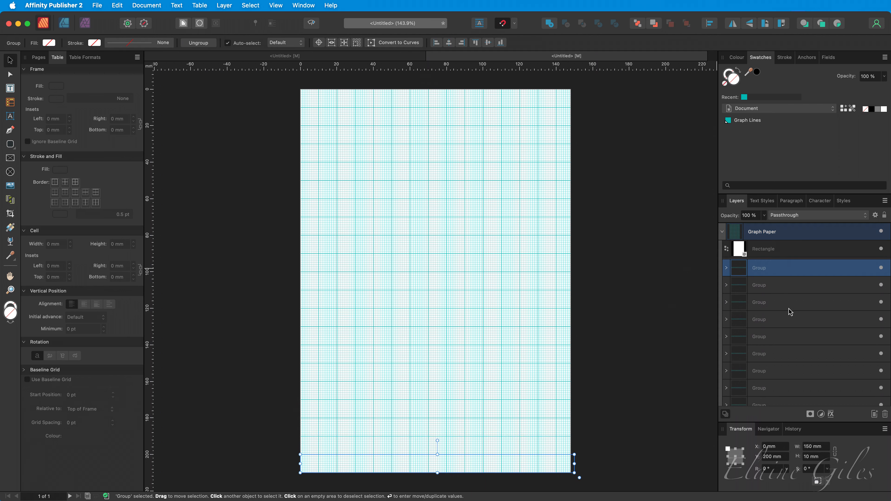
click(722, 233)
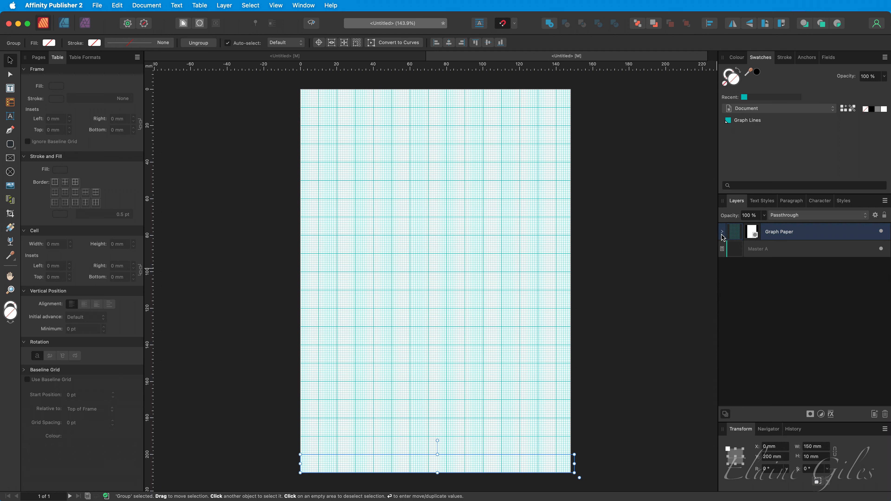
click(646, 245)
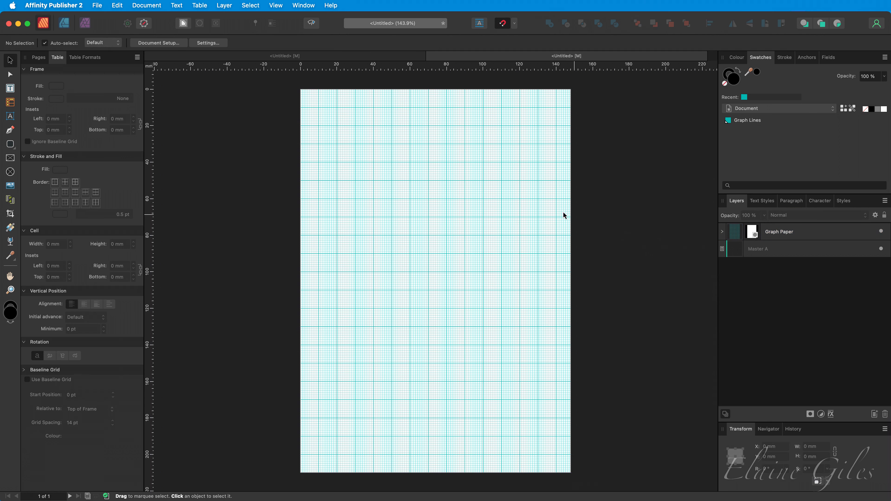
Edit the Graph Lines global colour to hex E12DB2, with red at E1 and green at 2D.
key(z)
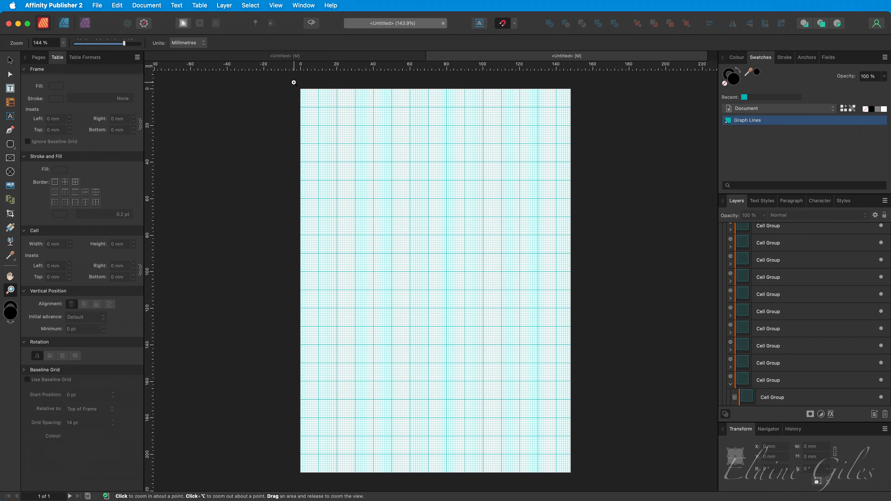
drag(294, 82, 363, 152)
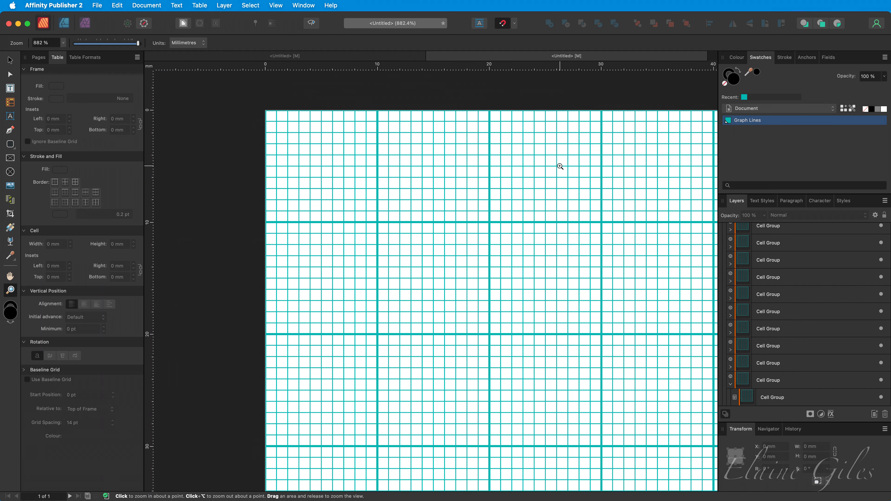
right_click(772, 122)
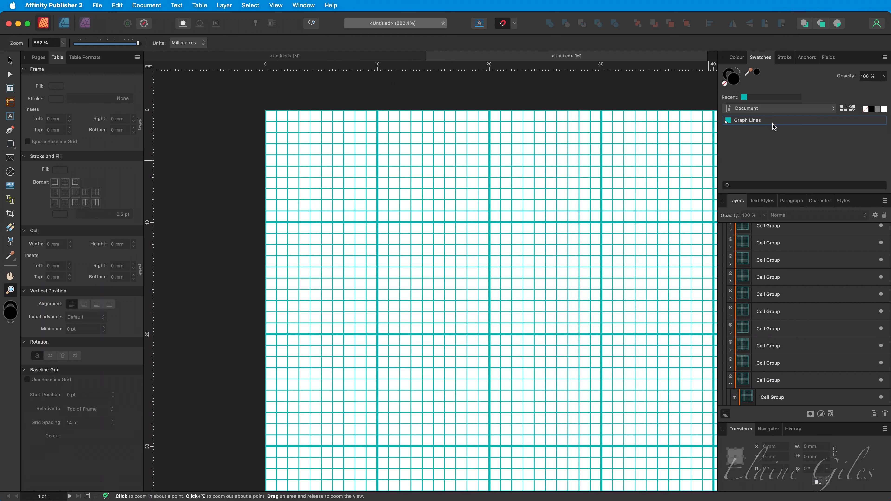
click(777, 127)
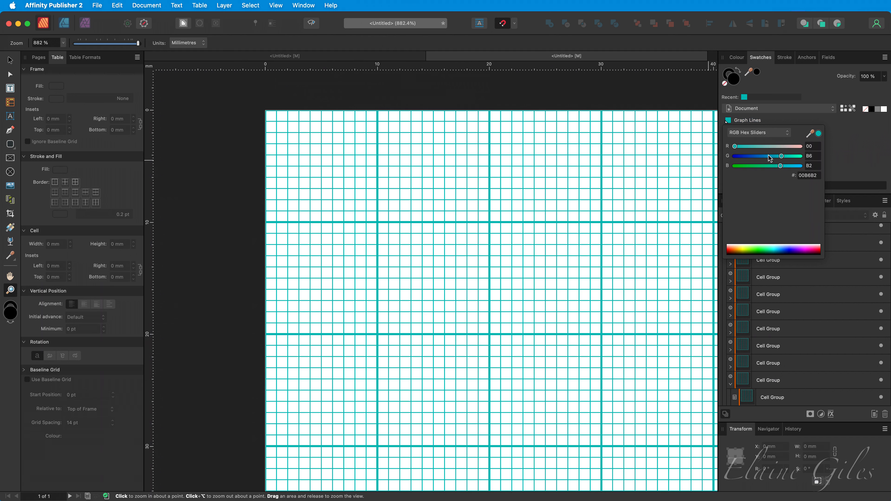
drag(769, 155, 748, 160)
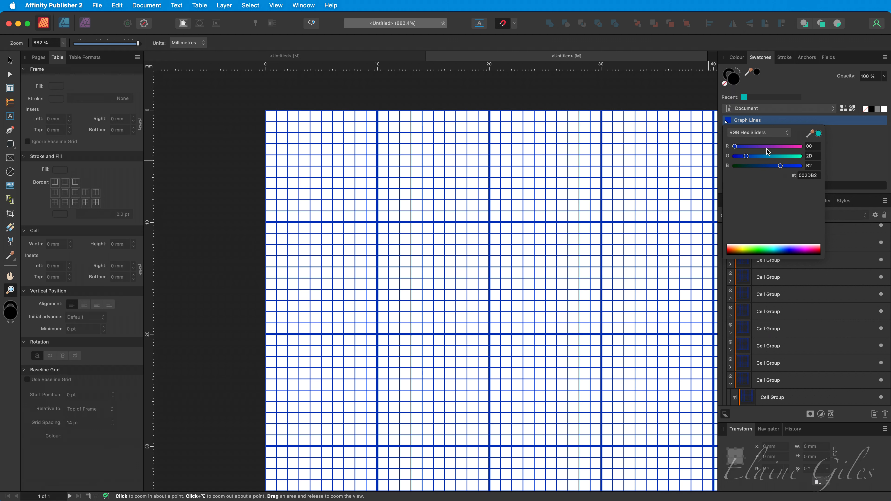
drag(767, 146, 792, 146)
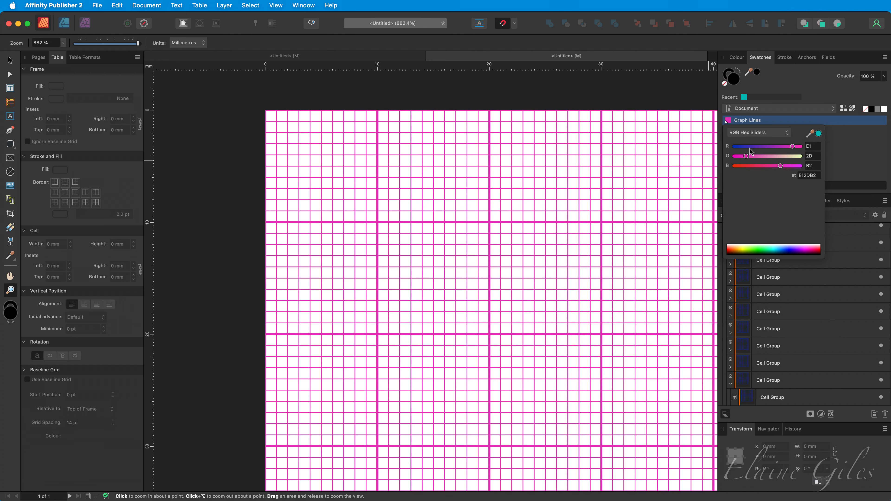
click(647, 96)
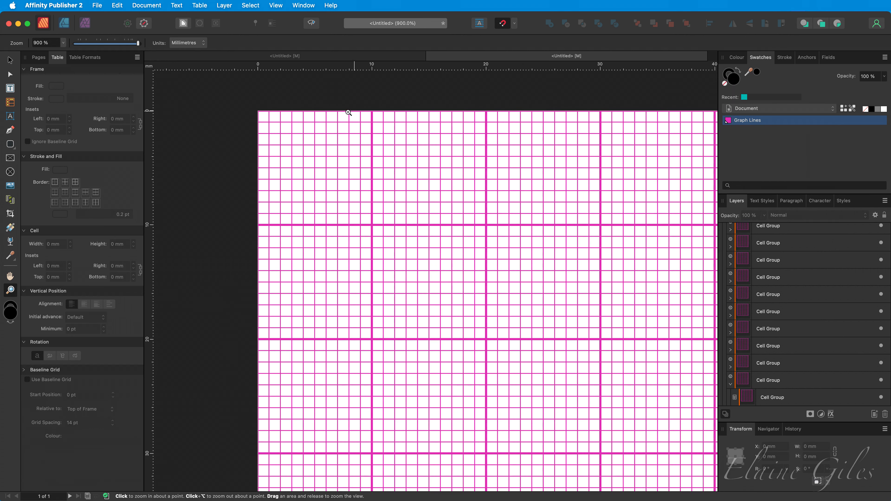
Drill into the cell symbol at the page's upper-left corner and select all the cells of its table.
key(v)
click(278, 119)
double_click(278, 119)
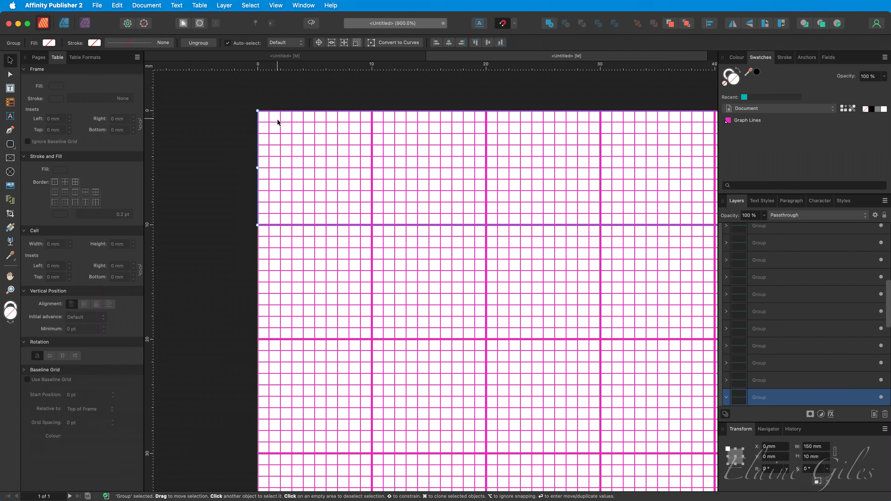
double_click(277, 122)
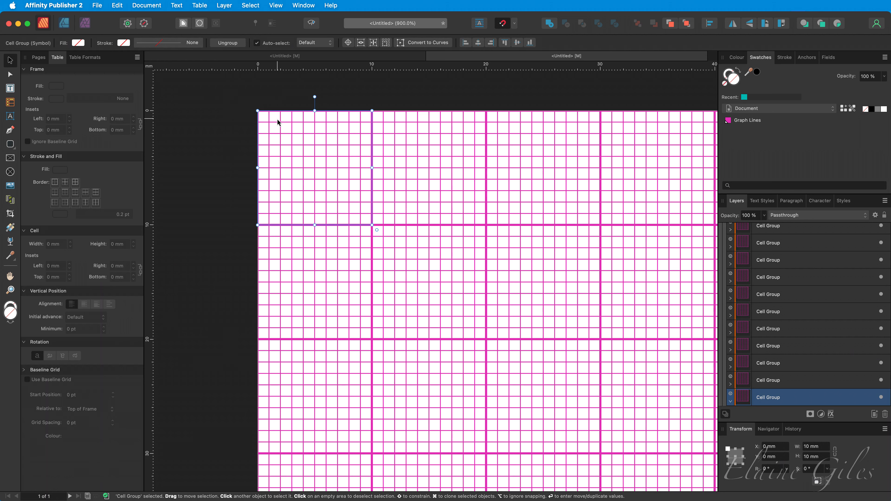
double_click(275, 122)
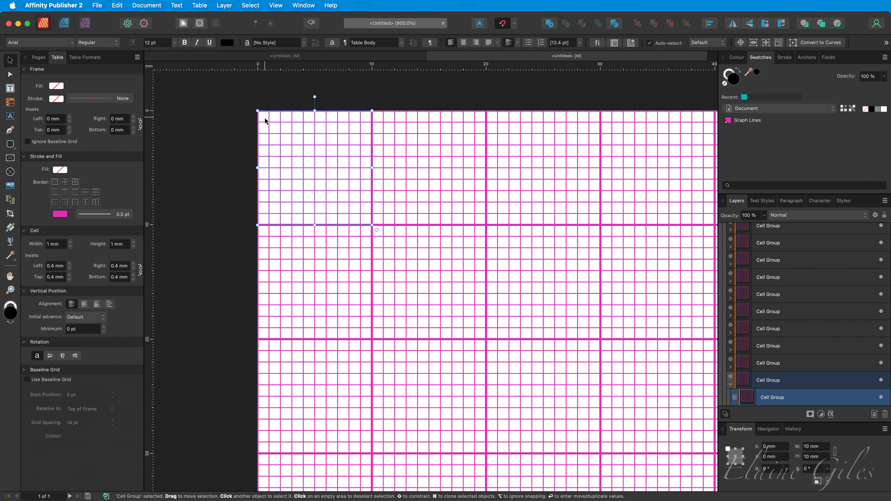
double_click(265, 121)
drag(265, 121, 366, 220)
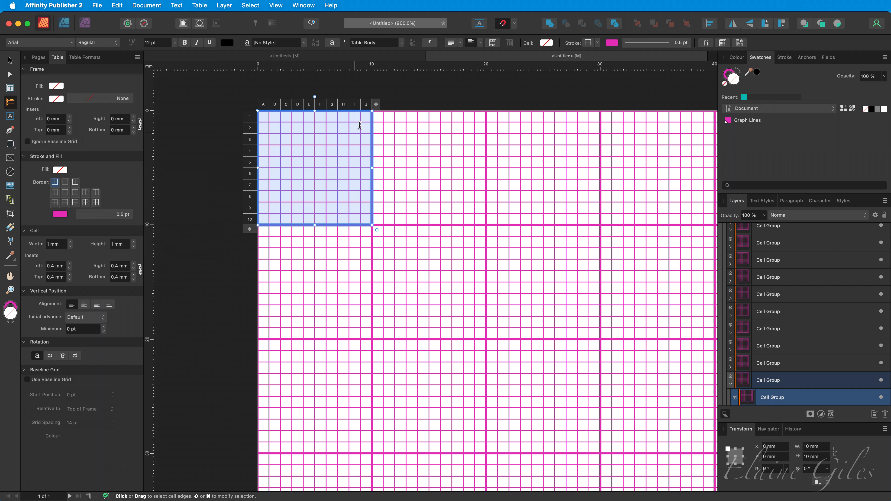
Reduce the symbol's table to 5 columns and 5 rows.
click(377, 105)
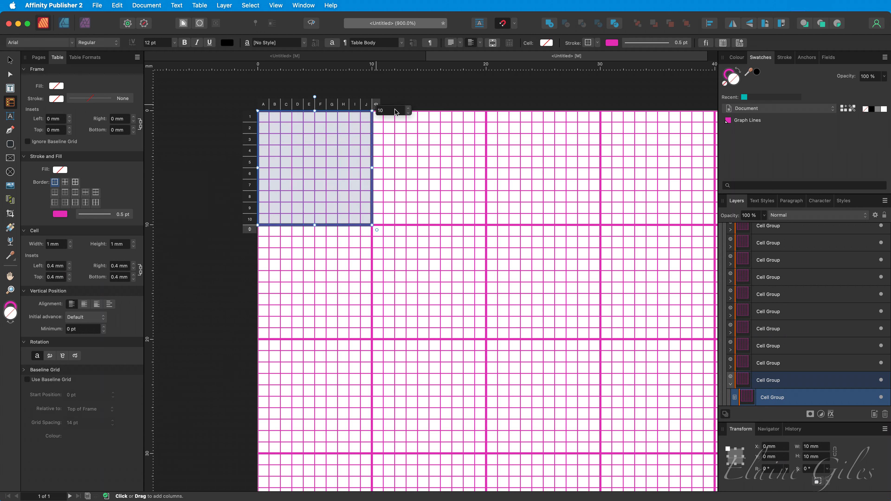
text(5)
key(Return)
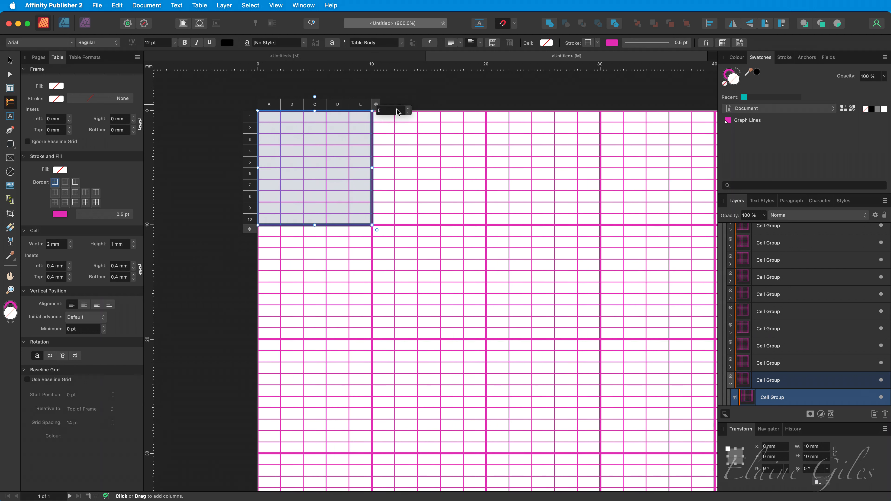
click(249, 229)
text(5)
key(Return)
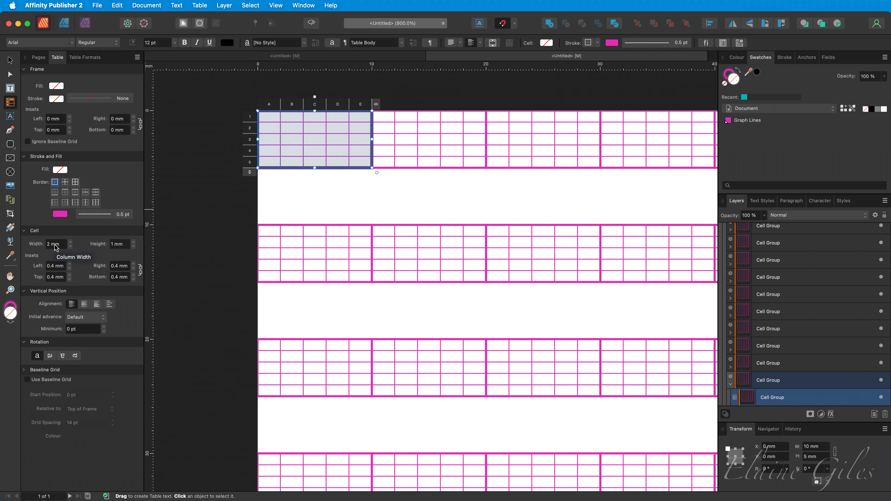
Set the height of the table's selected cells to 2 mm, then deselect the table.
click(62, 244)
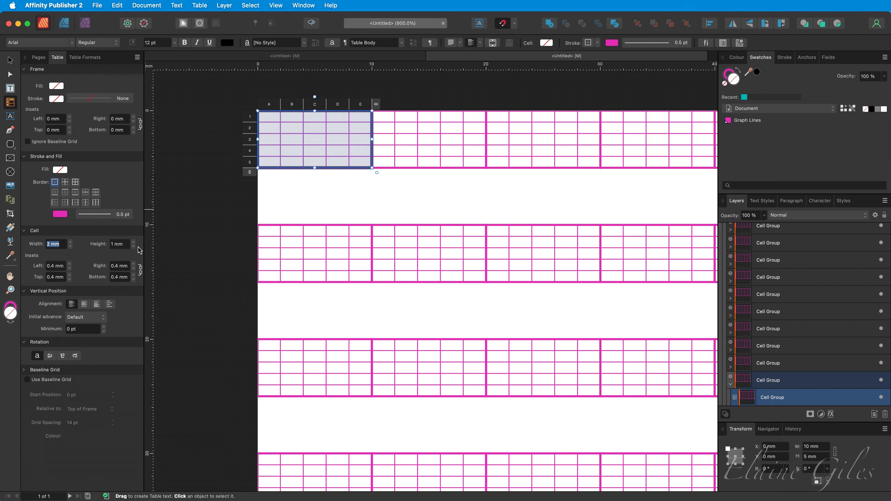
click(126, 244)
text(2)
key(Return)
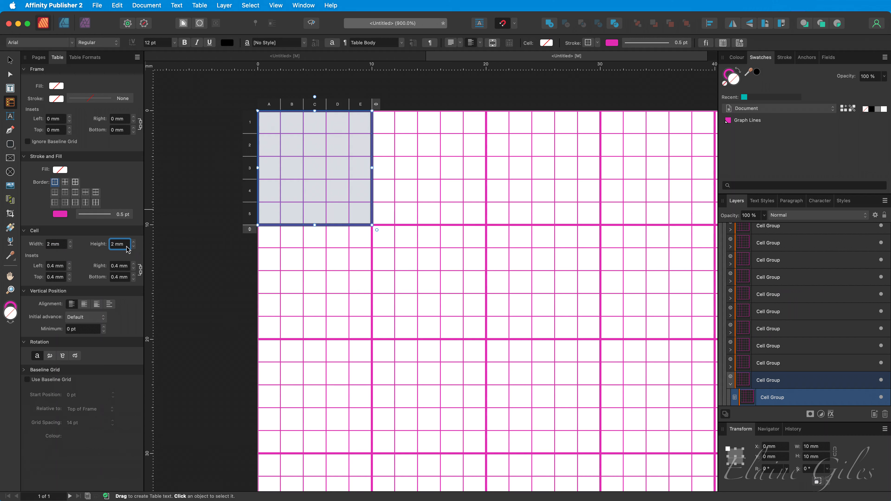
key(super+0)
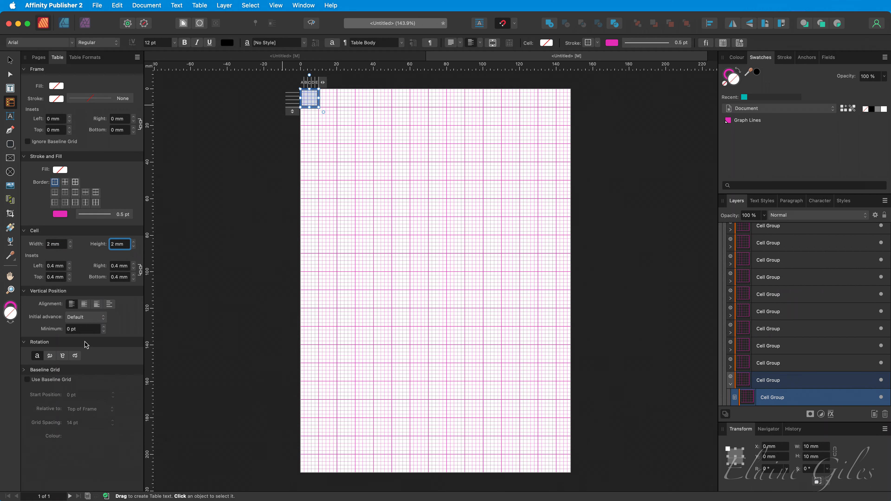
click(190, 330)
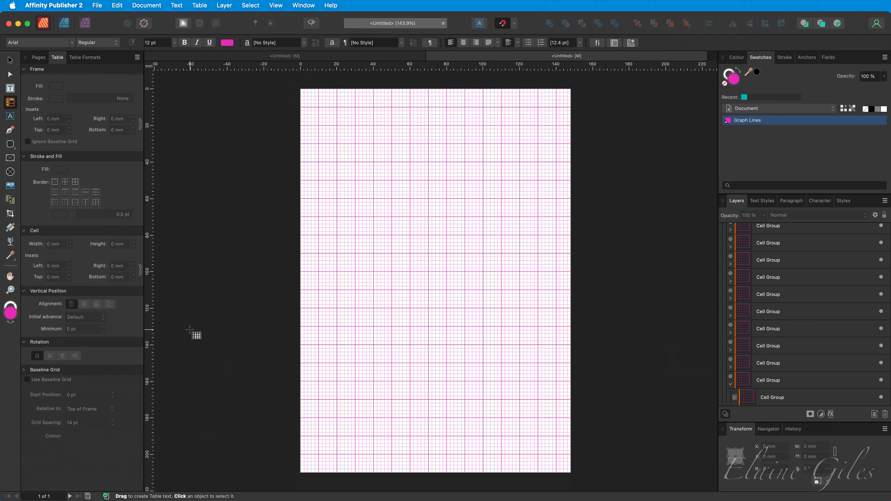